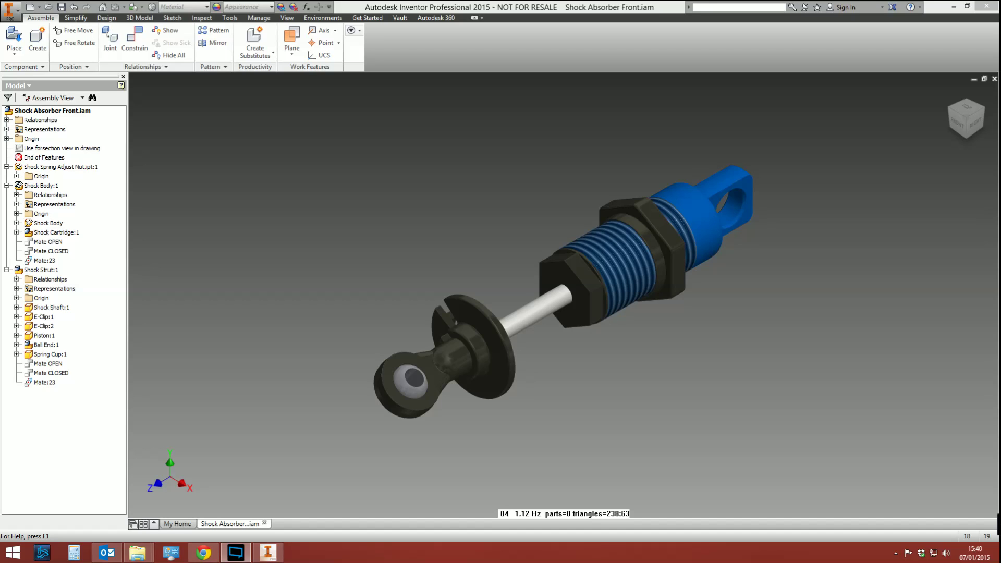
Examine the shock absorber assembly from several angles and check how the strut turns and slides relative to the body.
left_click(438, 156)
middle_click_drag(547, 206, 587, 229, "shift")
left_click_drag(586, 228, 723, 449)
left_click_drag(632, 297, 487, 337)
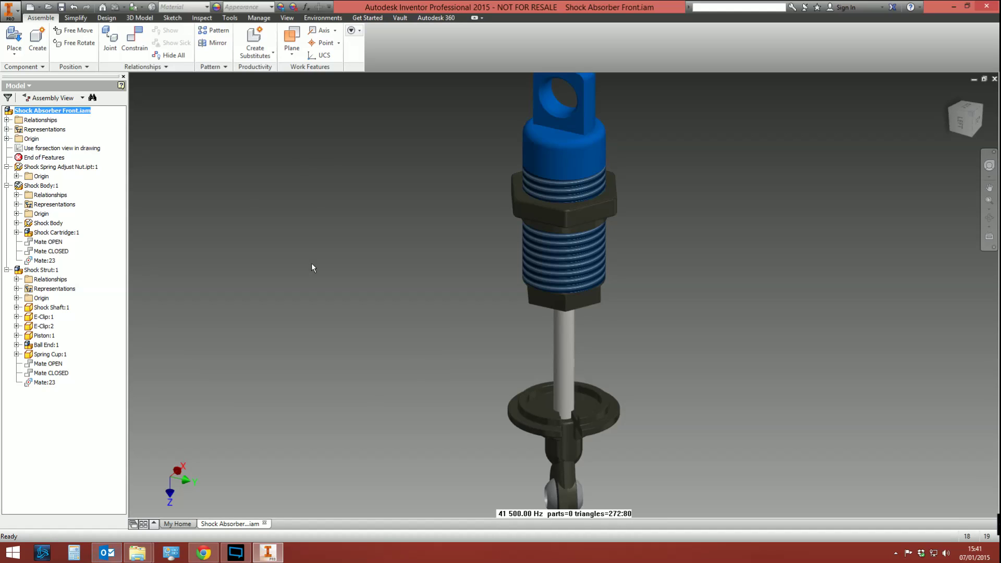
middle_click_drag(465, 420, 417, 398)
left_click(616, 408)
key("F4")
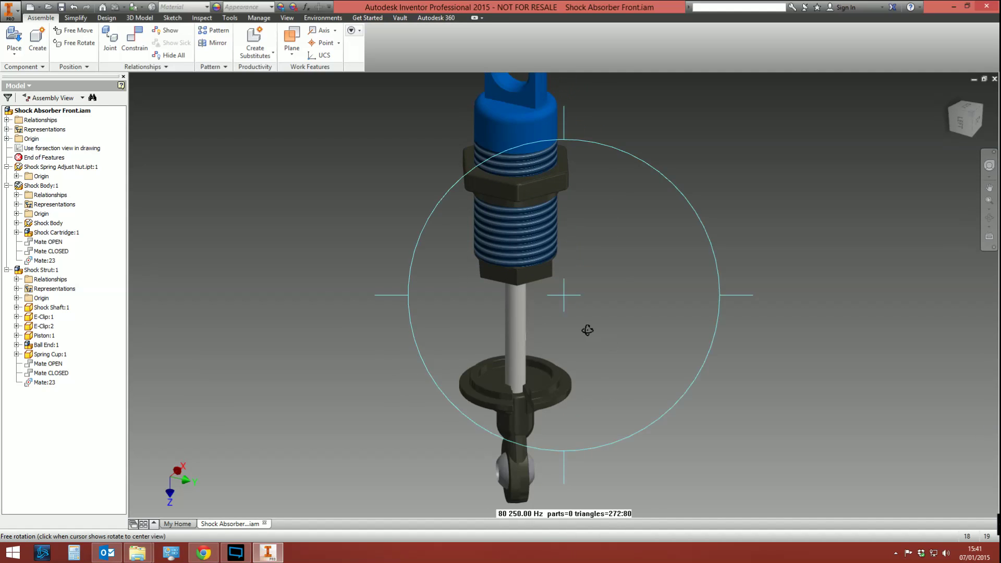
left_click_drag(588, 331, 554, 326)
left_click_drag(532, 405, 470, 348)
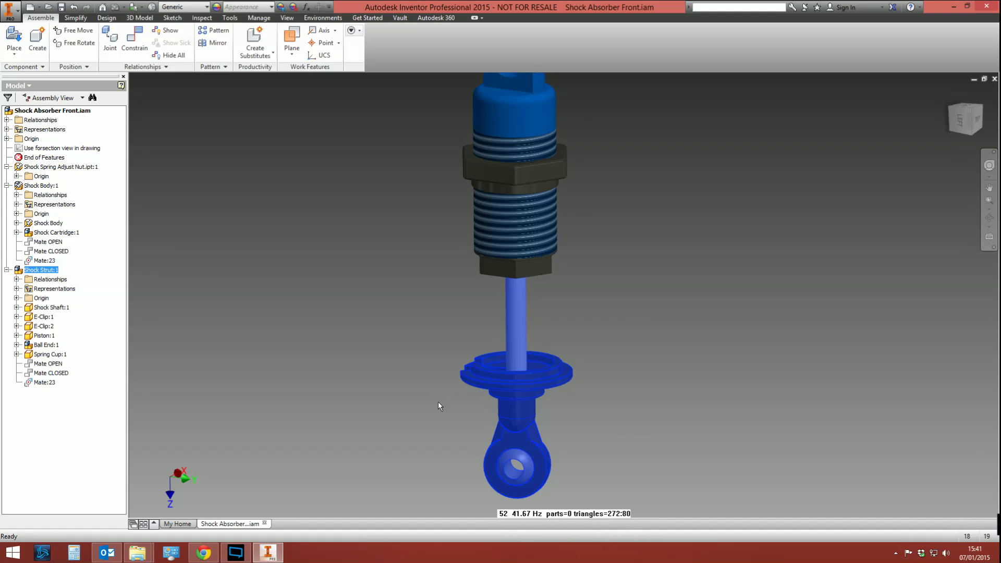
key("F4")
left_click_drag(558, 365, 590, 346)
key("F4")
left_click(590, 347)
mouse_move(523, 393)
left_mouse_down()
mouse_move(524, 412)
mouse_move(498, 384)
mouse_move(495, 425)
mouse_move(492, 383)
mouse_move(491, 408)
left_mouse_up()
middle_click_drag(578, 358, 578, 384, "shift")
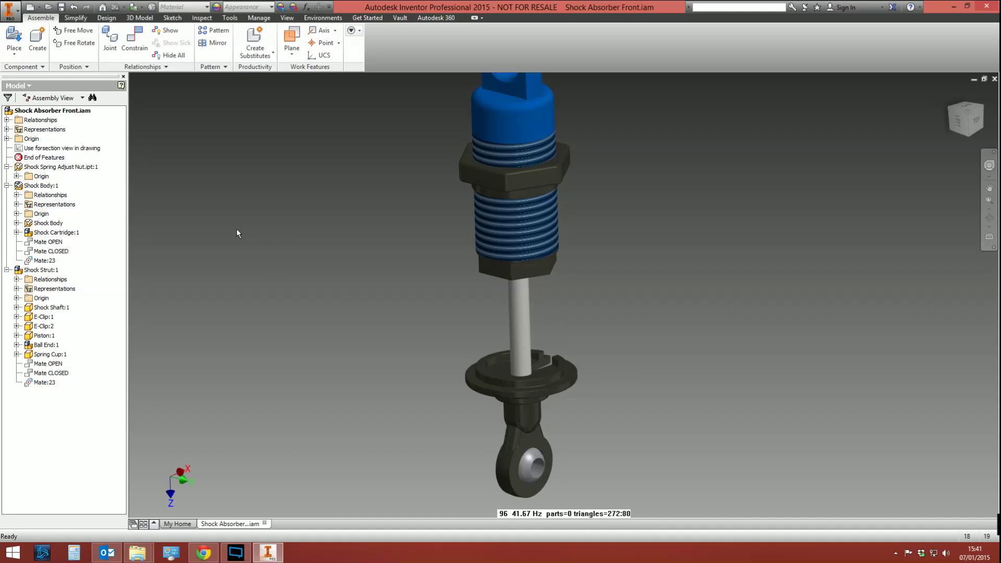
Create an in-place component named Coil from the Standard.ipt template and place it in the empty space beside the shock absorber.
left_click(37, 39)
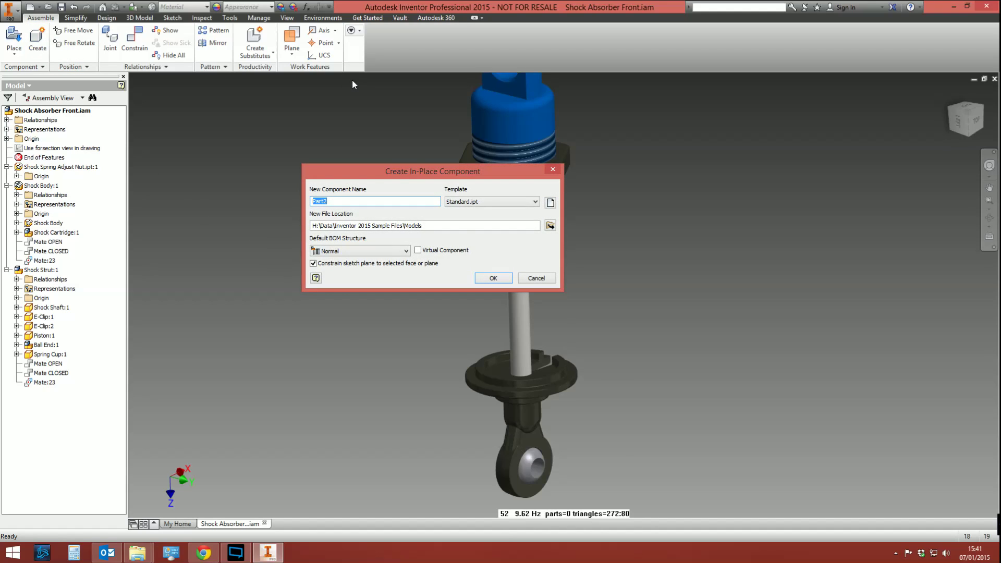
type("Spring")
left_click(503, 277)
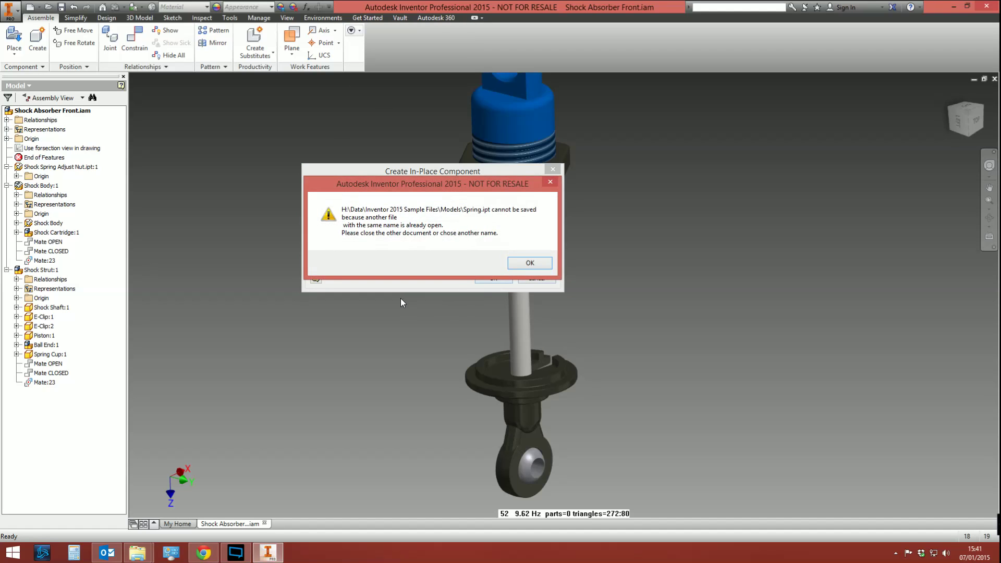
left_click(529, 264)
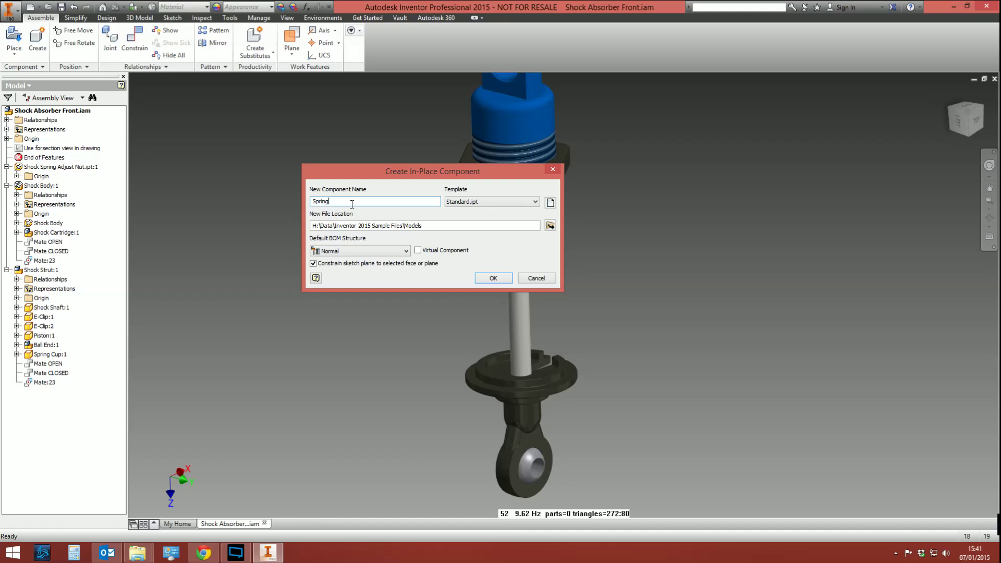
key("BackSpace")
key("BackSpace")
key("BackSpace")
key("BackSpace")
key("BackSpace")
key("BackSpace")
type("Co")
key("Return")
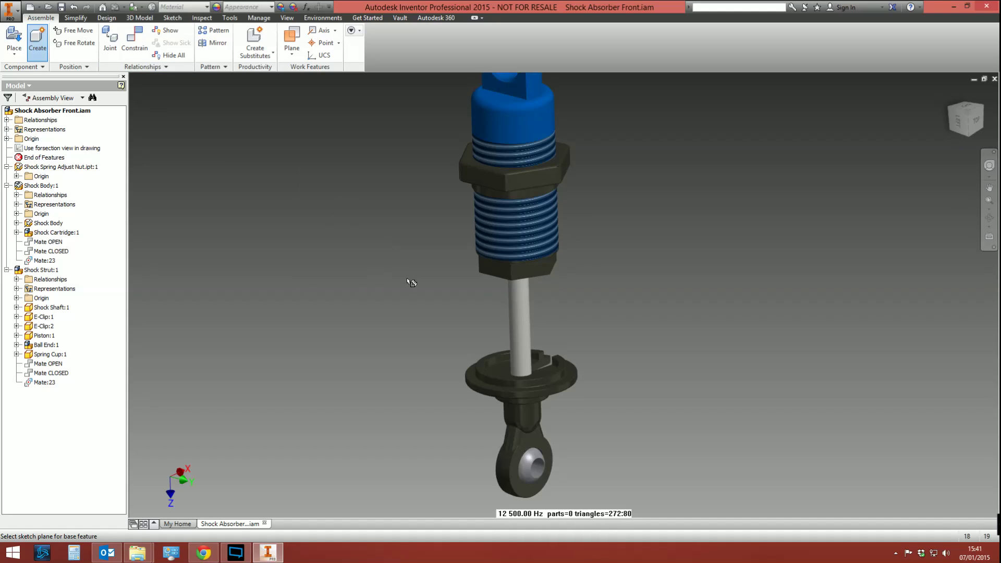
left_click(409, 302)
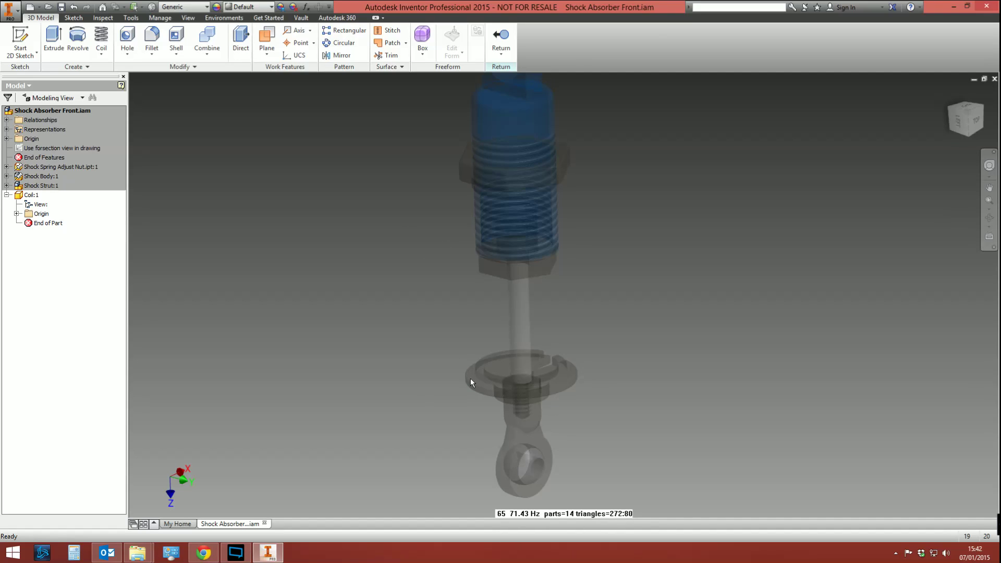
Copy the spring adjust nut and spring cup bodies into the Coil part as associative surfaces.
middle_click_drag(467, 371, 489, 231, "shift")
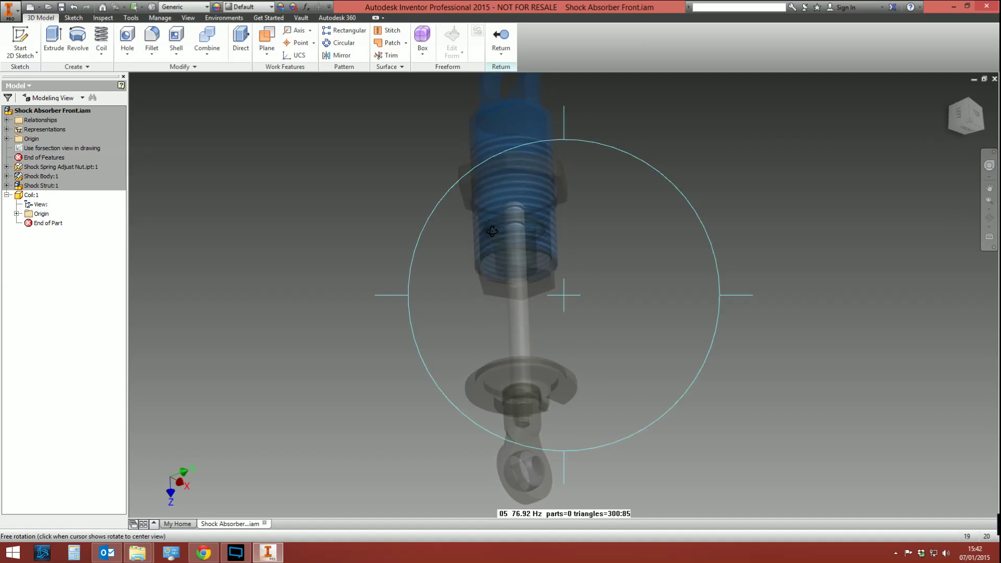
middle_click_drag(517, 276, 395, 285, "shift")
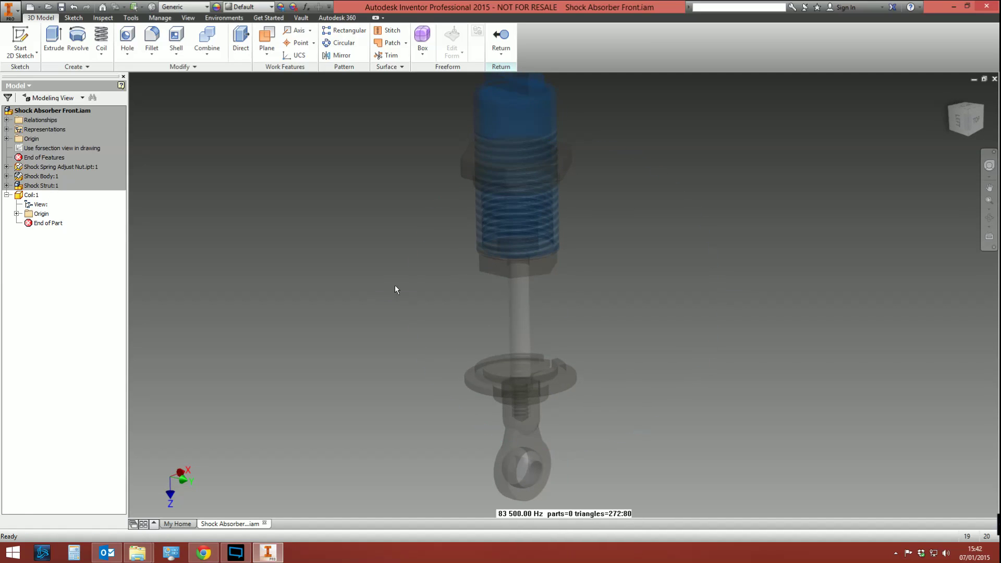
left_click(195, 66)
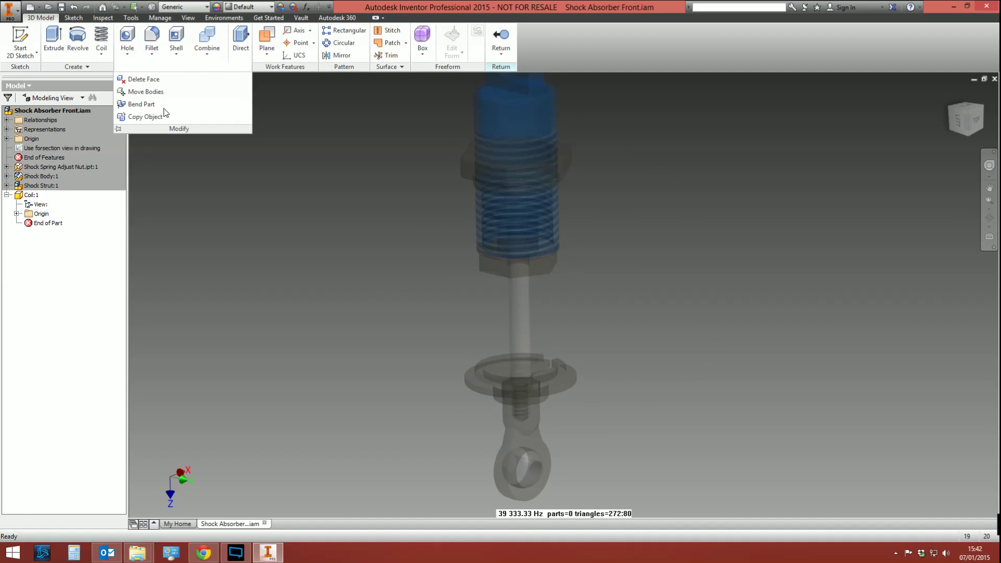
left_click(152, 116)
left_click(463, 167)
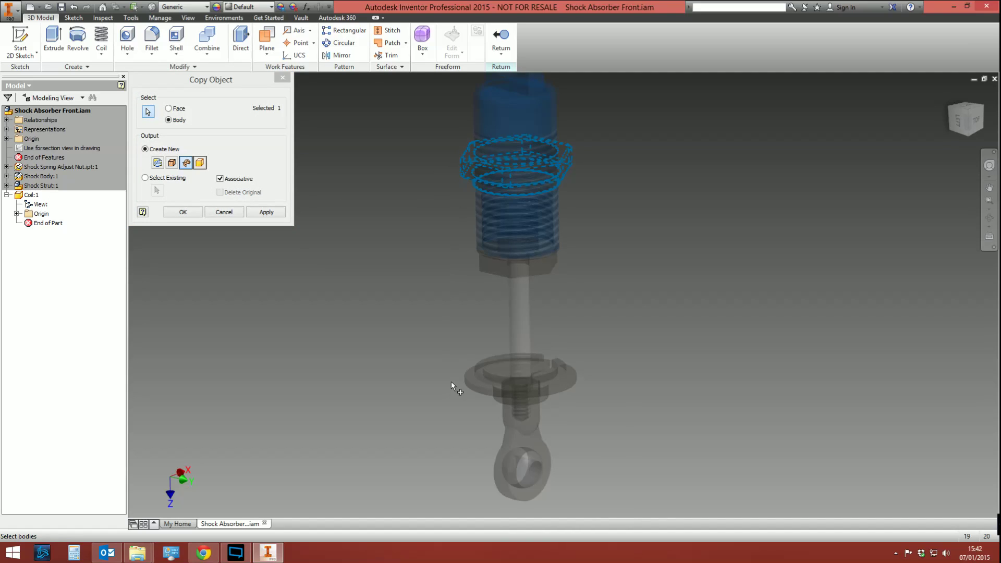
left_click(470, 386)
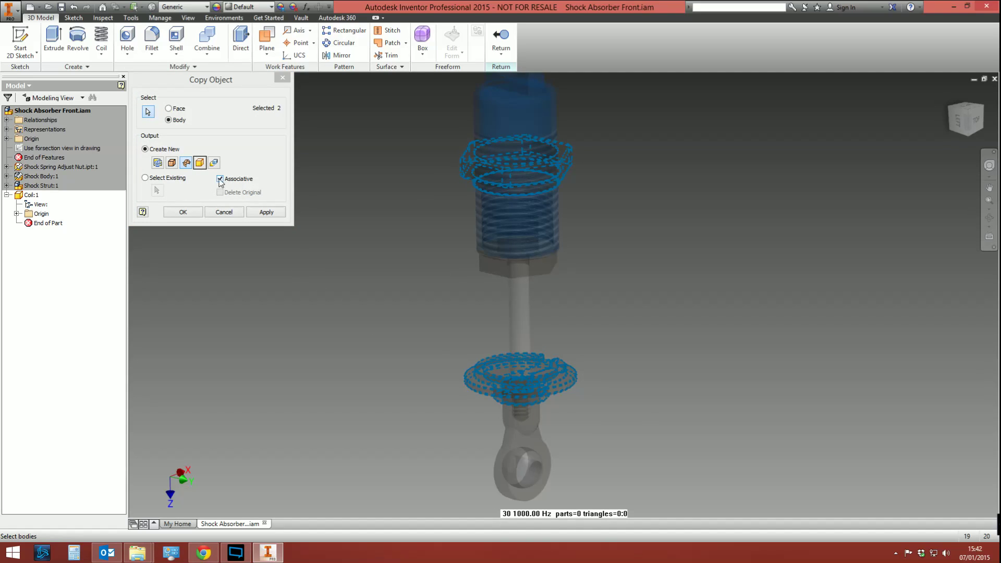
left_click(176, 163)
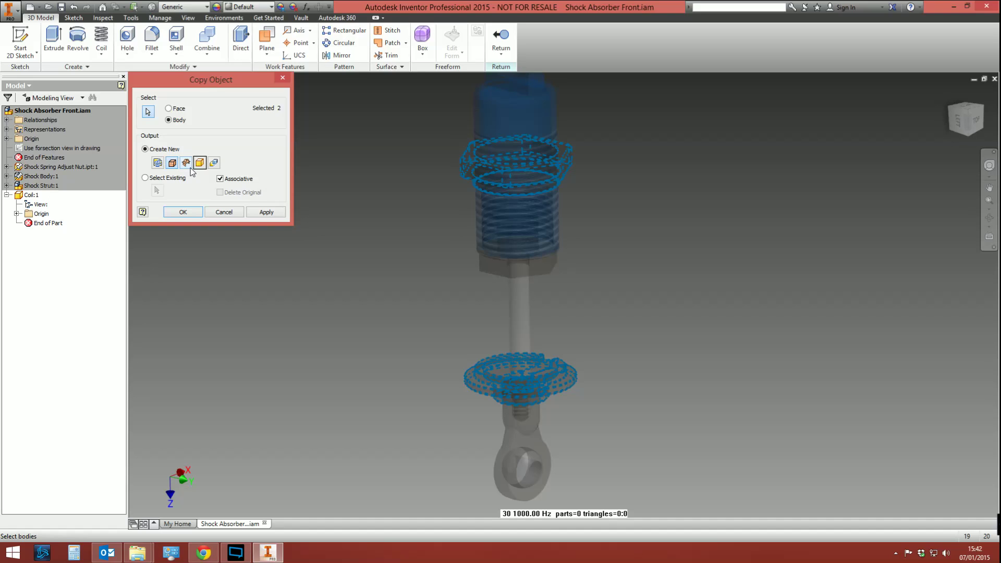
left_click(189, 214)
Create a work axis through the centre of the shock shaft's cylindrical face.
key("F4")
left_click_drag(585, 302, 595, 323)
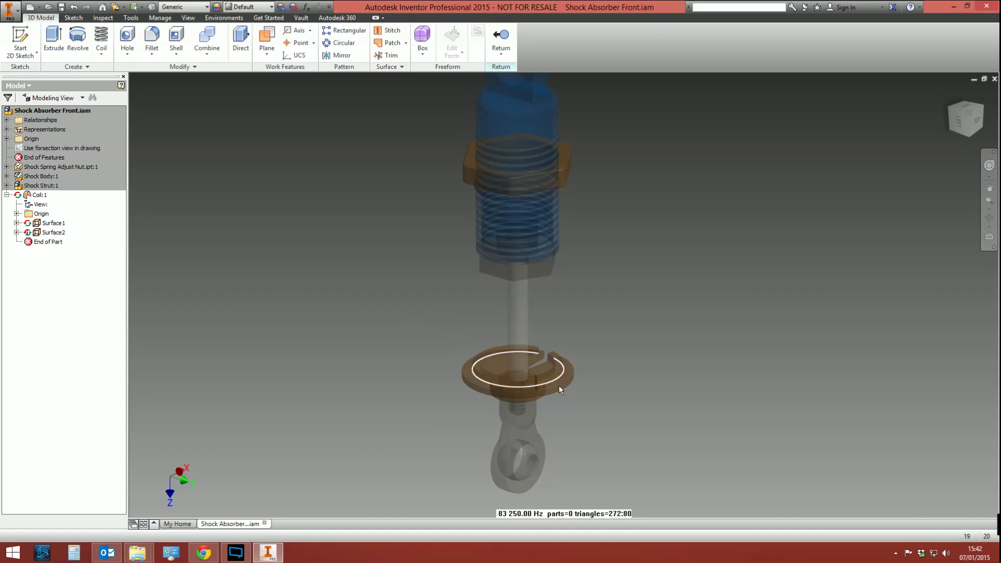
middle_click_drag(663, 387, 577, 397)
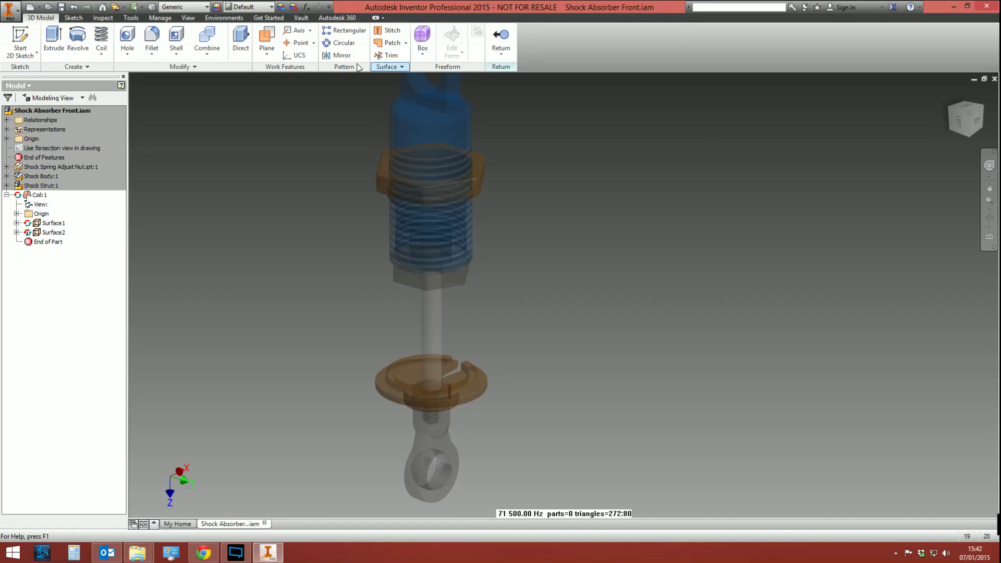
left_click(298, 34)
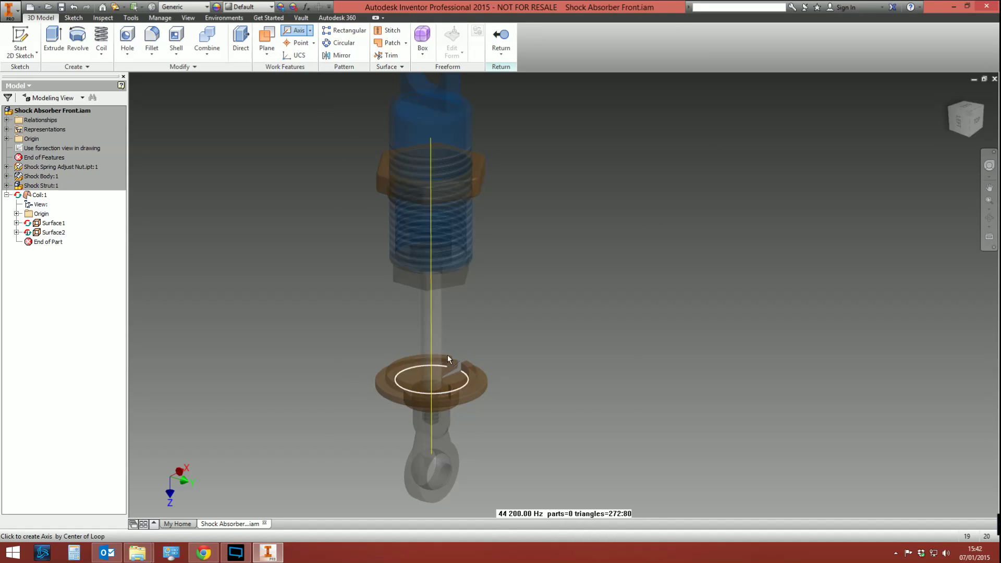
left_click(433, 333)
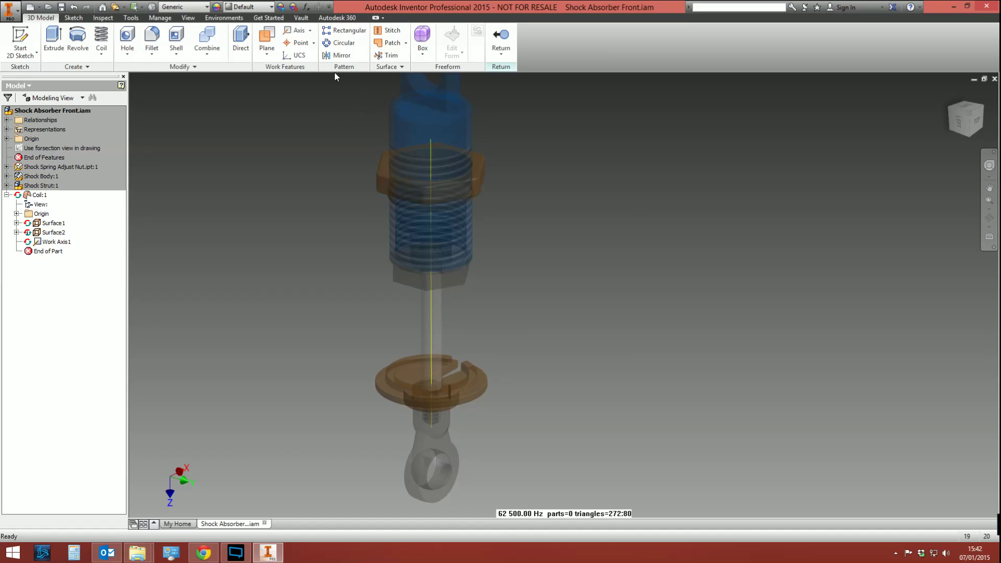
Create a work point where the work axis meets the spring seating face of the copied spring cup.
left_click(287, 44)
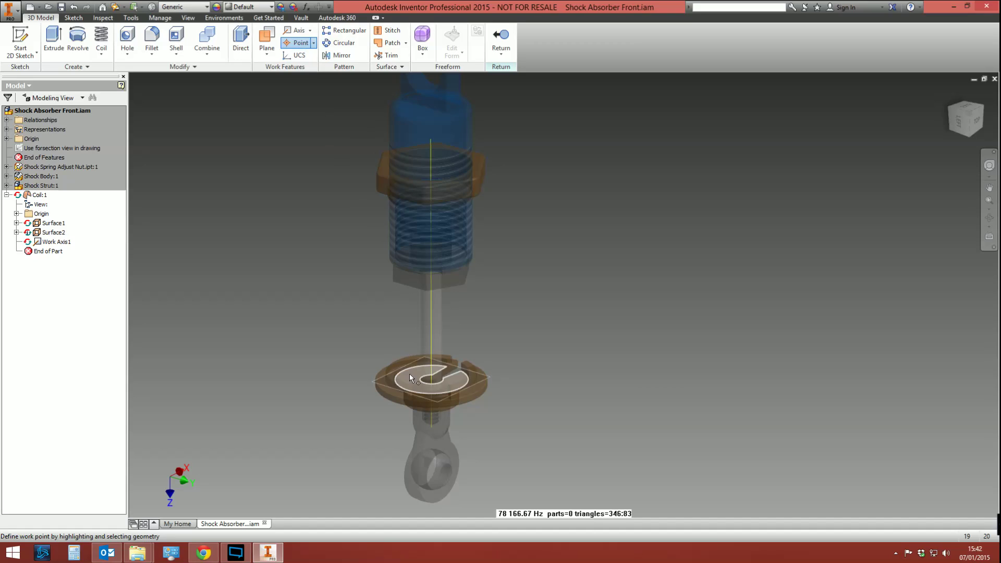
left_click(431, 348)
left_click(386, 390)
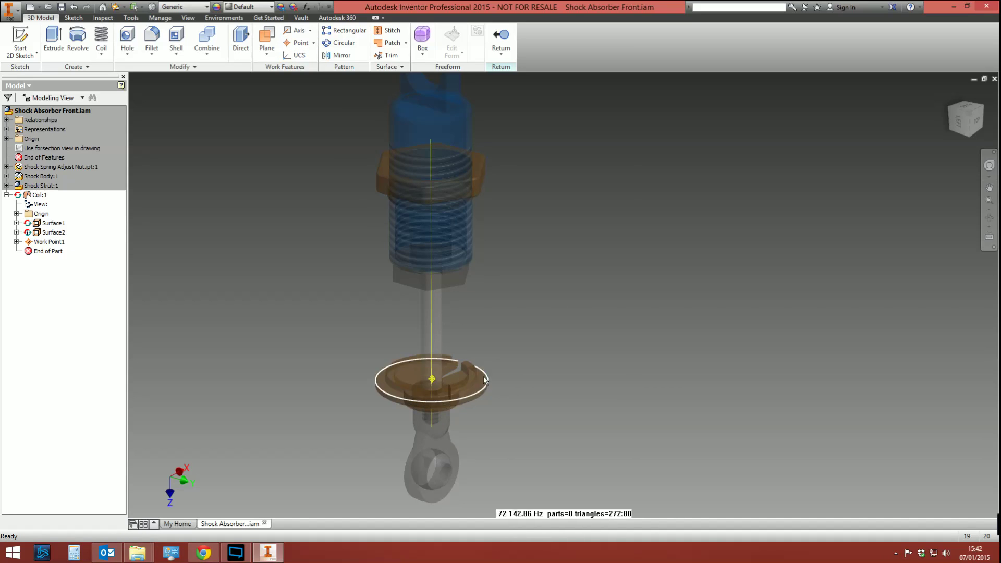
Create a second work point where the work axis meets the spring seating face of the copied adjust nut.
left_click(977, 121)
scroll(568, 406, "up", 8)
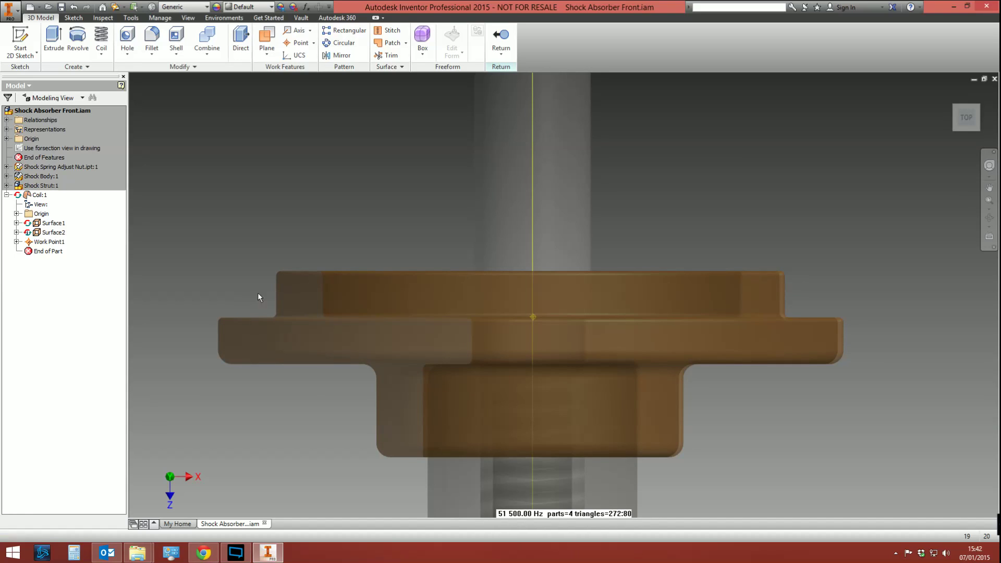
scroll(503, 250, "down", 5)
middle_click_drag(505, 245, 468, 458)
left_click(304, 43)
middle_click_drag(482, 196, 483, 379)
middle_click_drag(500, 315, 568, 404, "shift")
left_click(386, 239)
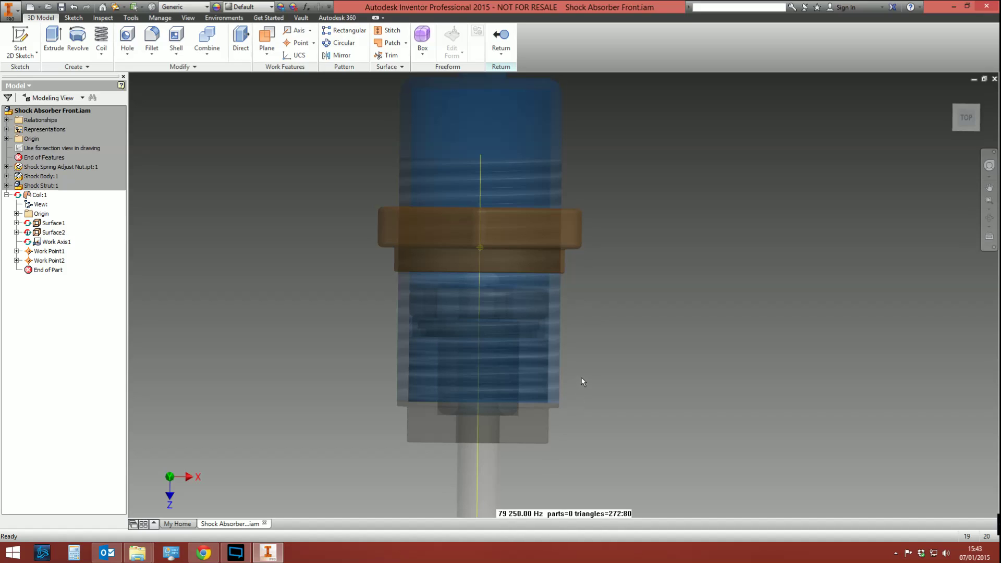
Create a work plane through the work axis, using the Coil part's XZ Plane as reference.
left_click(955, 102)
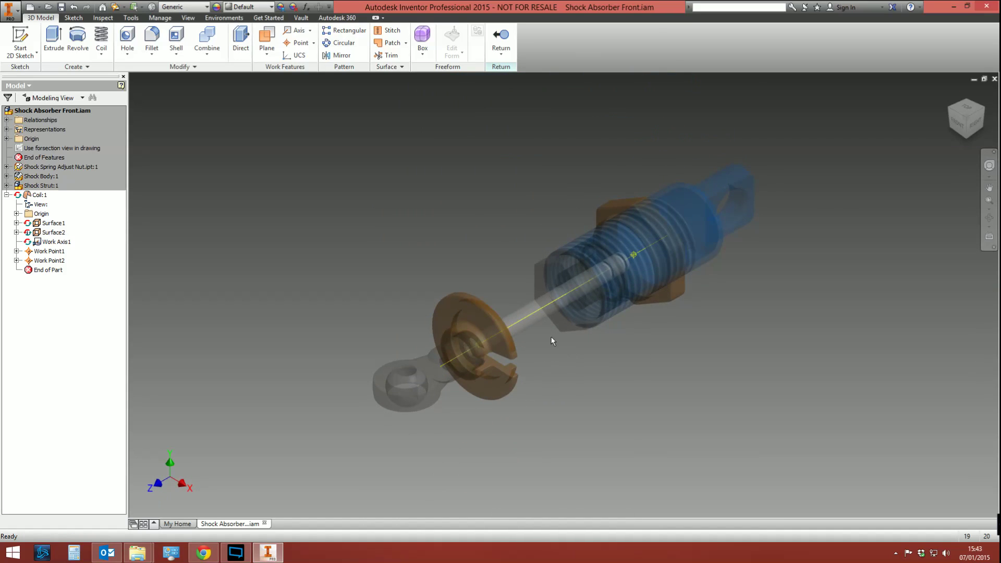
middle_click_drag(555, 283, 555, 389, "shift")
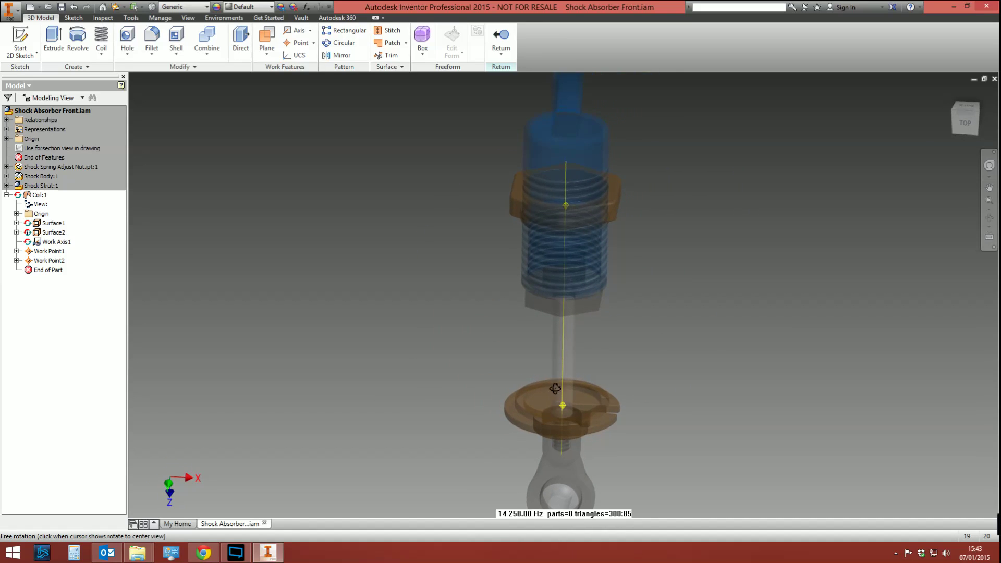
left_click(266, 39)
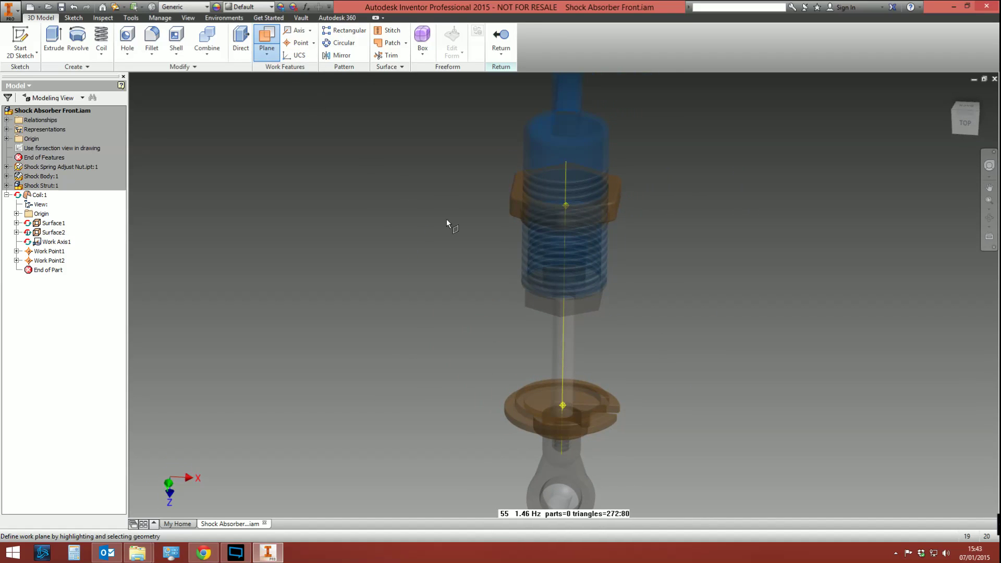
left_click(564, 339)
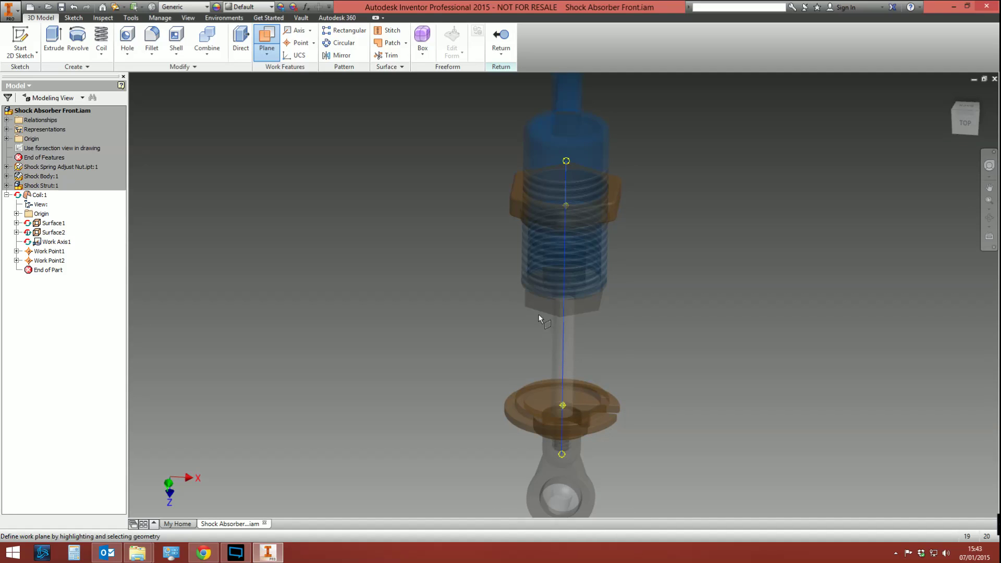
left_click(16, 214)
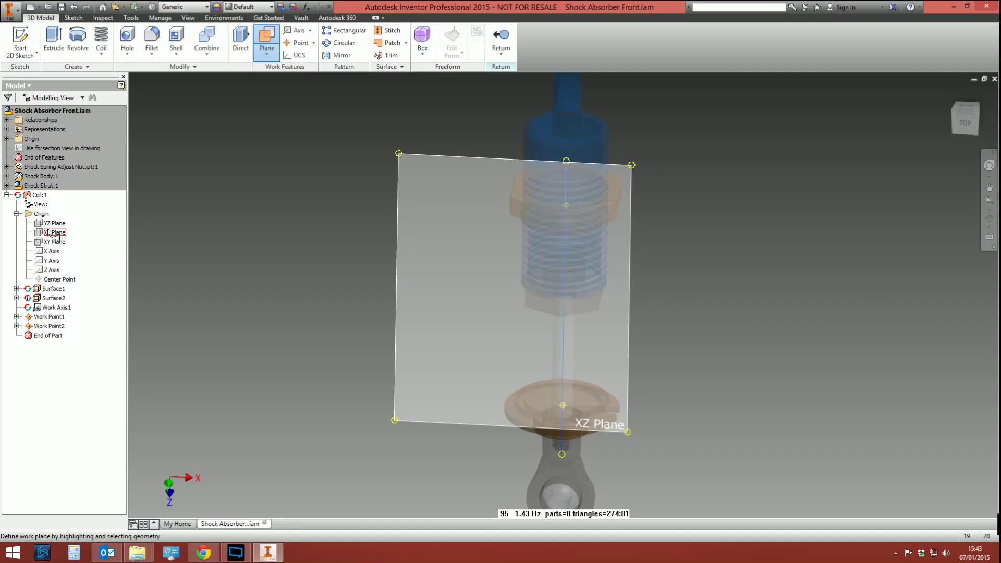
left_click(51, 233)
key("Return")
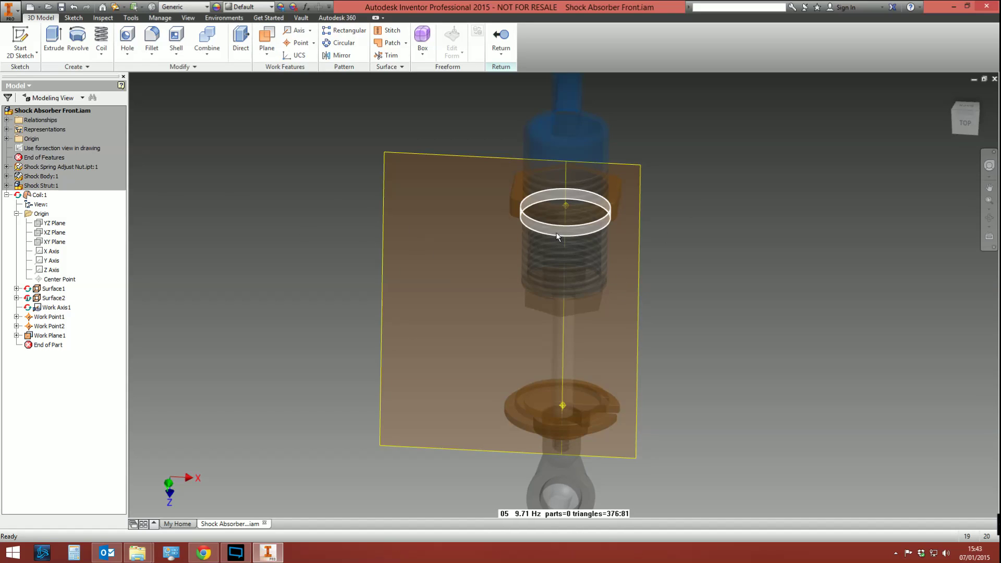
Start a sketch on the new work plane and draw a circle about 1.6 mm in diameter just above the spring cup's flange.
middle_click_drag(590, 243, 589, 360, "shift")
key("s")
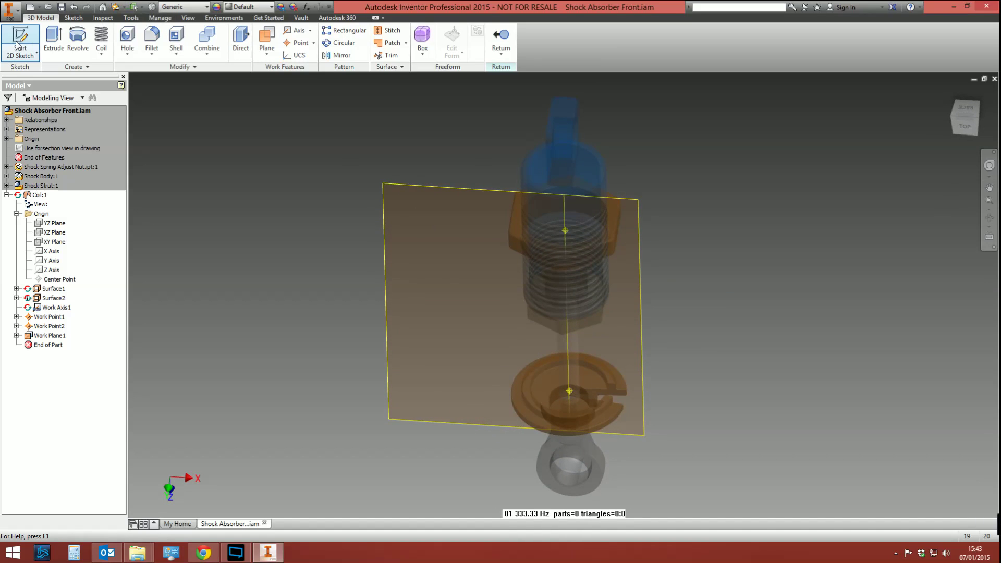
left_click(435, 189)
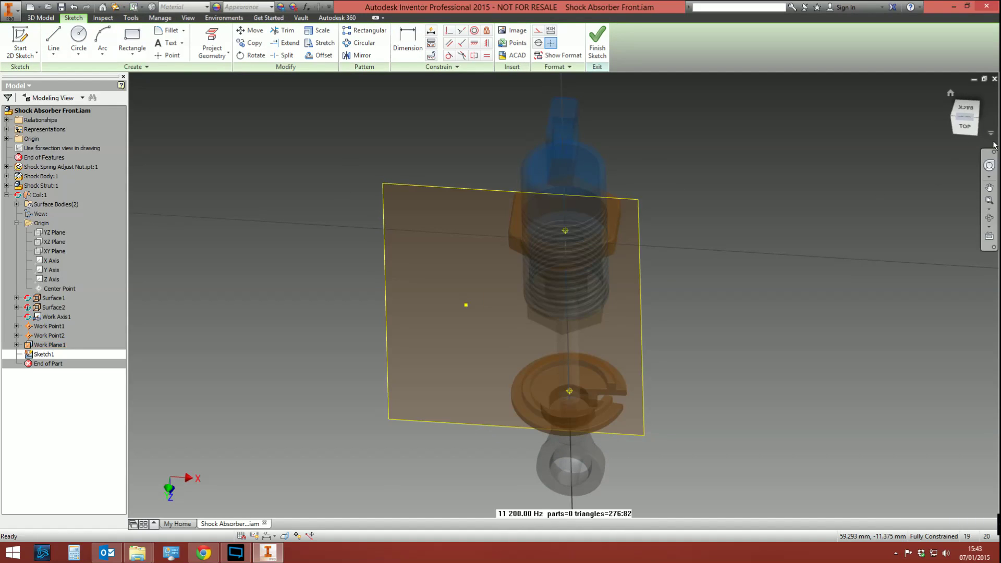
scroll(572, 372, "up", 8)
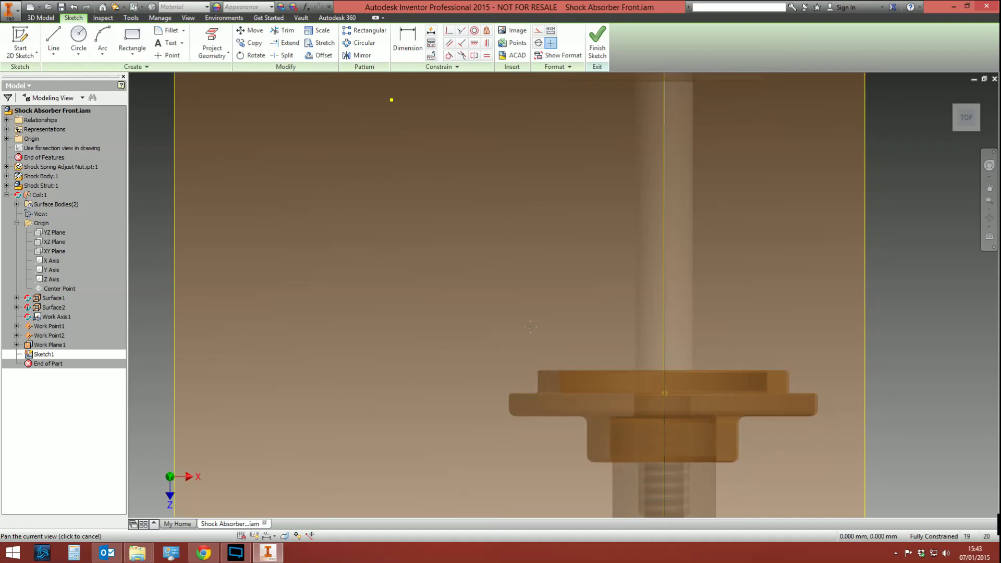
key("c")
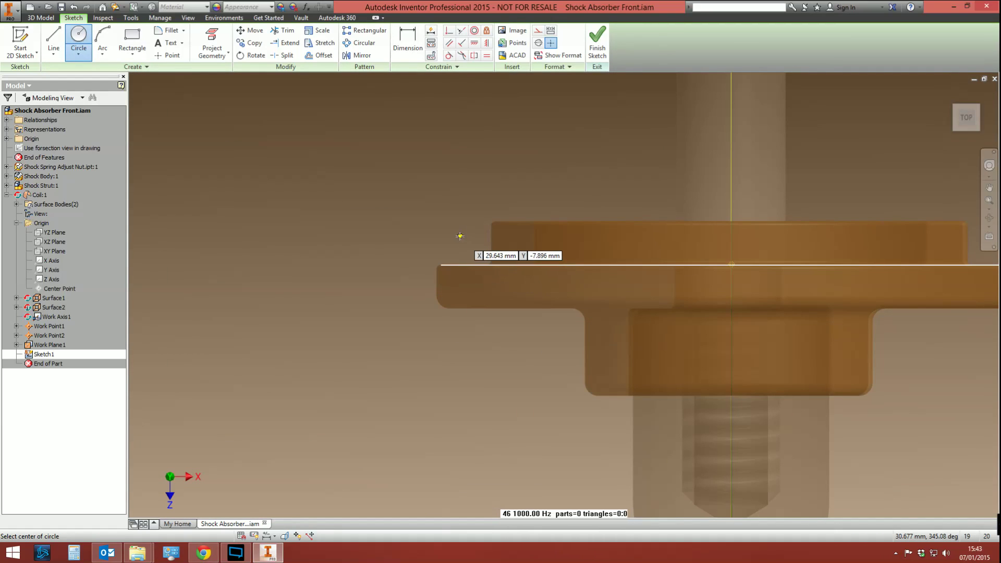
left_click(451, 229)
left_click(473, 248)
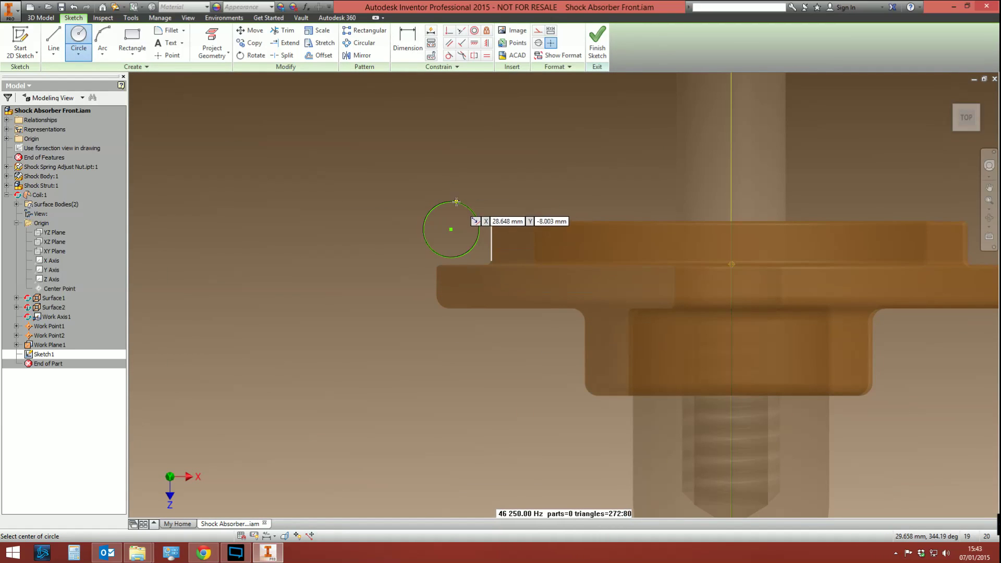
Dimension the circle's diameter to 1.5 mm.
key("d")
left_click(432, 214)
left_click(374, 199)
type("1.")
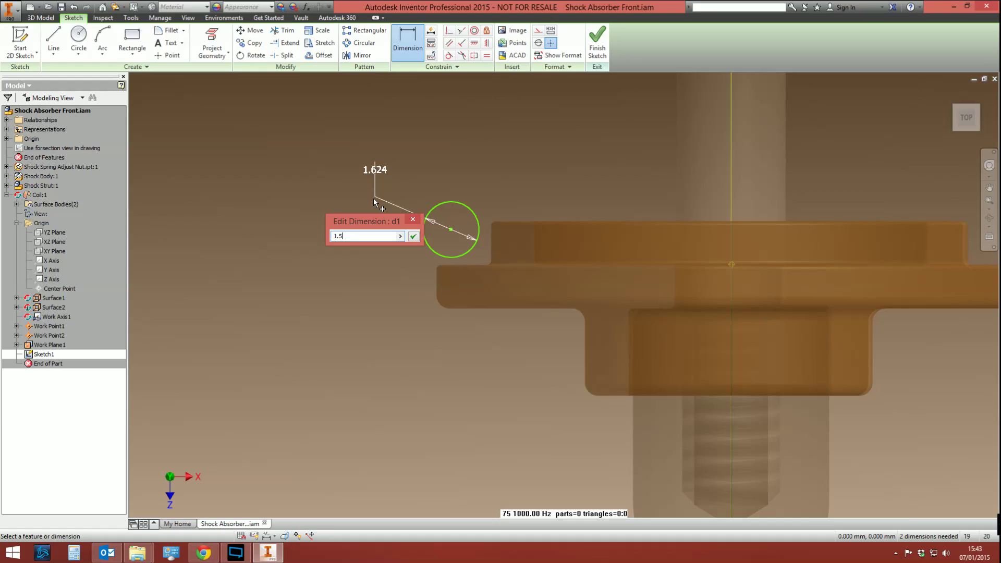
type("5")
key("Return")
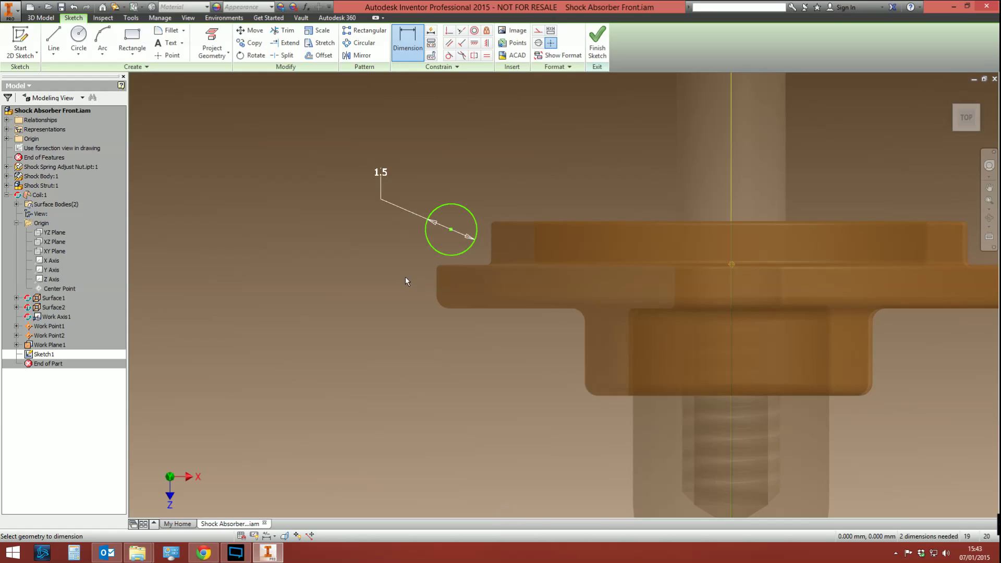
Move the circle closer to the spring cup's shoulder and make it tangent to the flange's spring seating face.
mouse_move(424, 165)
middle_mouse_down()
mouse_move(304, 157)
mouse_move(343, 310)
mouse_move(344, 402)
mouse_move(360, 336)
middle_mouse_up()
scroll(305, 152, "down", 5)
scroll(374, 363, "up", 5)
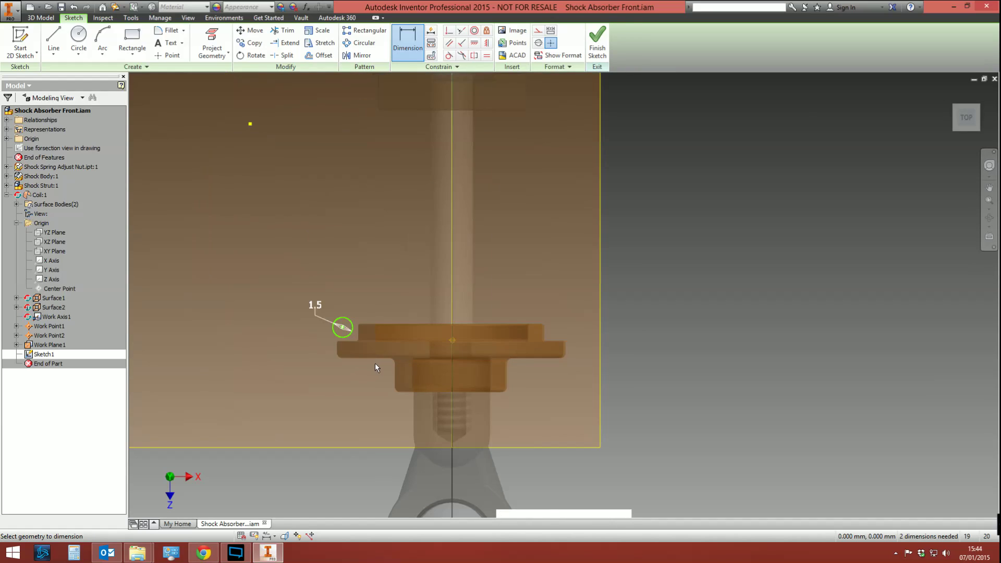
scroll(357, 314, "up", 3)
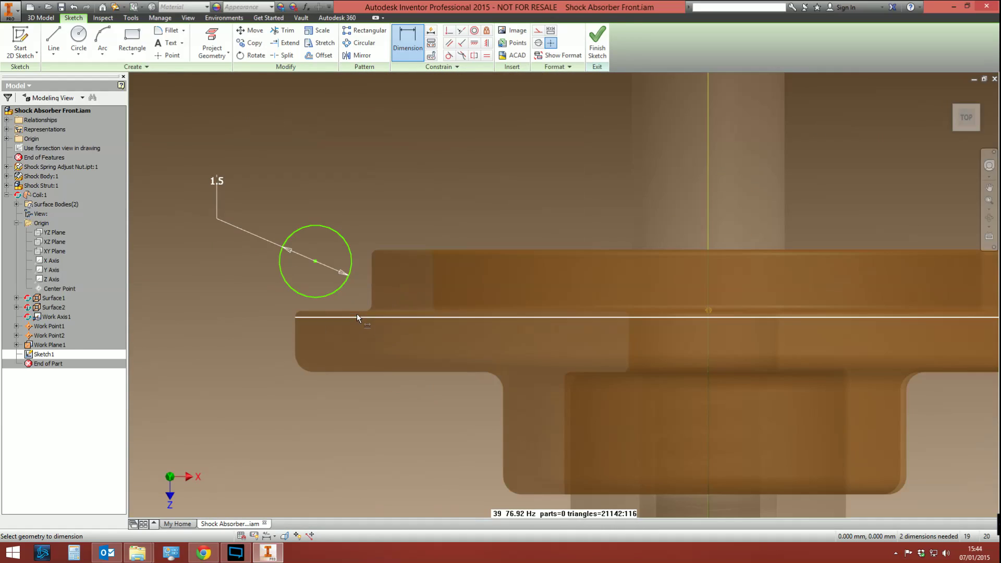
middle_click_drag(356, 314, 437, 305)
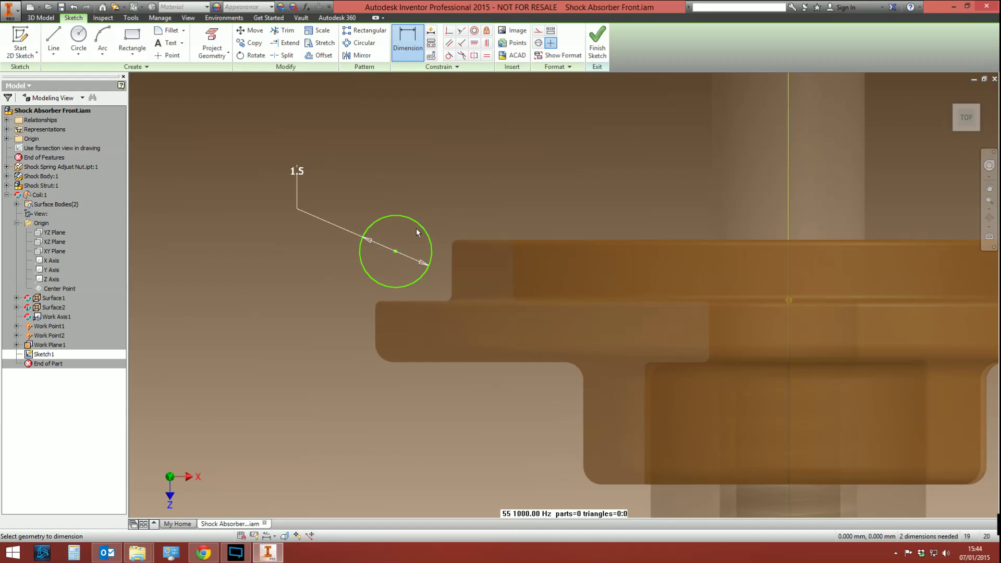
key("Escape")
left_click_drag(396, 252, 414, 265)
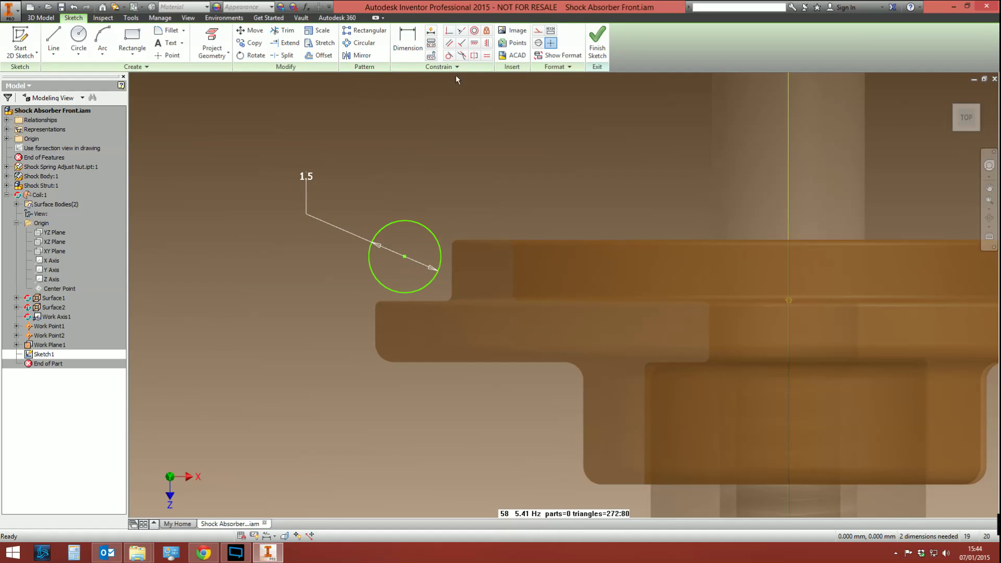
left_click(449, 55)
left_click(407, 293)
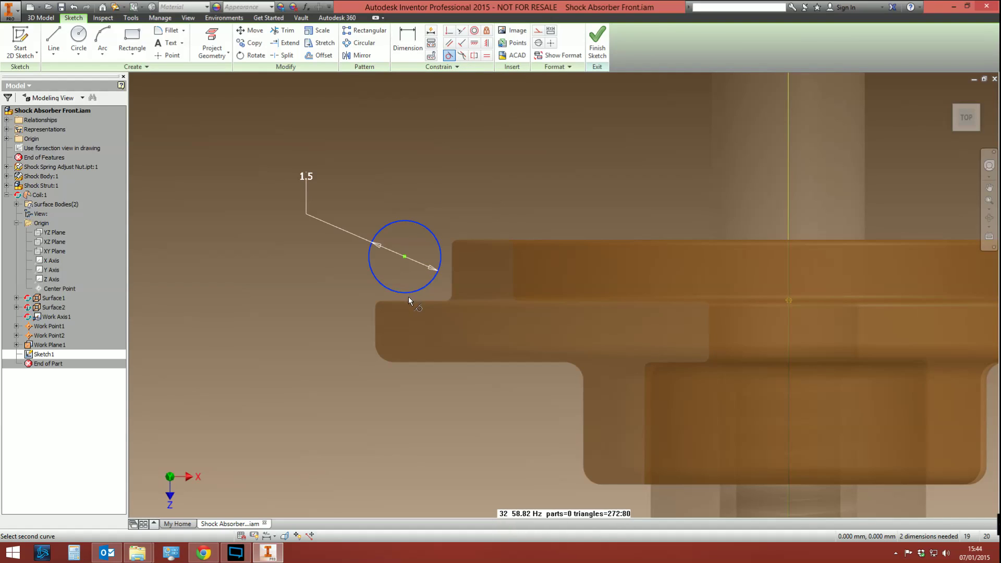
left_click(411, 301)
Project the side edge of the spring cup's raised shoulder, make the circle tangent to it, and finish the sketch.
left_click(439, 271)
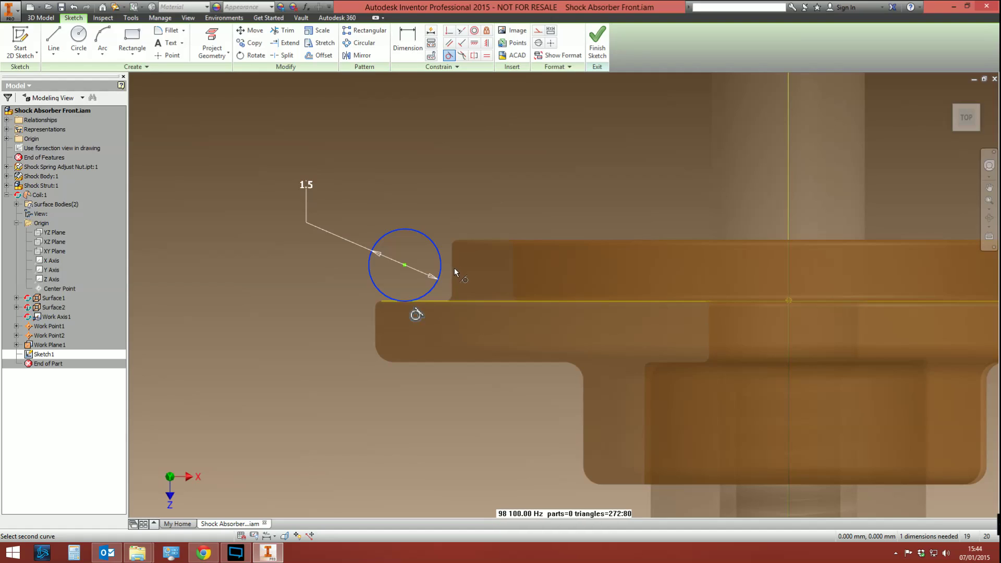
key("p")
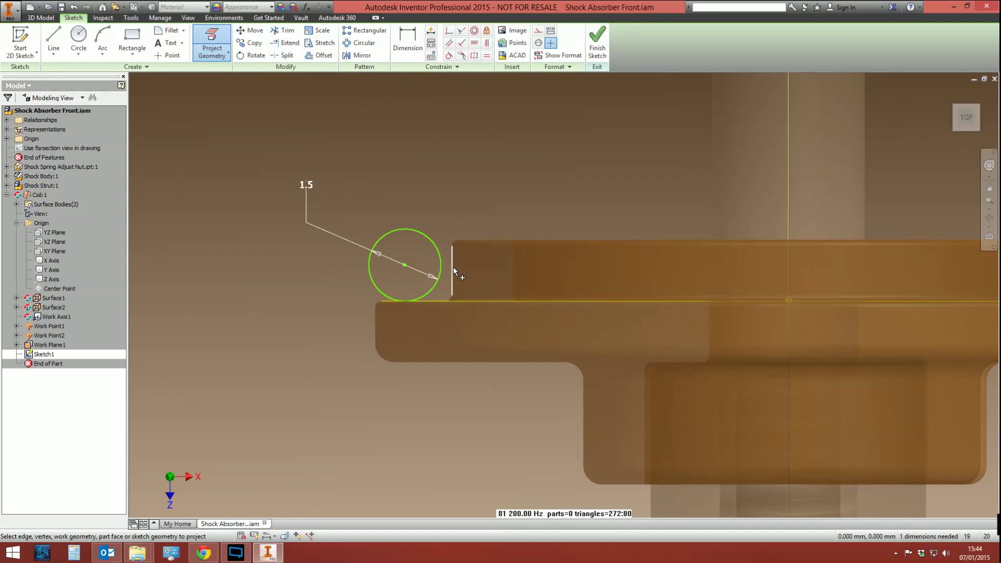
left_click(452, 272)
left_click(448, 55)
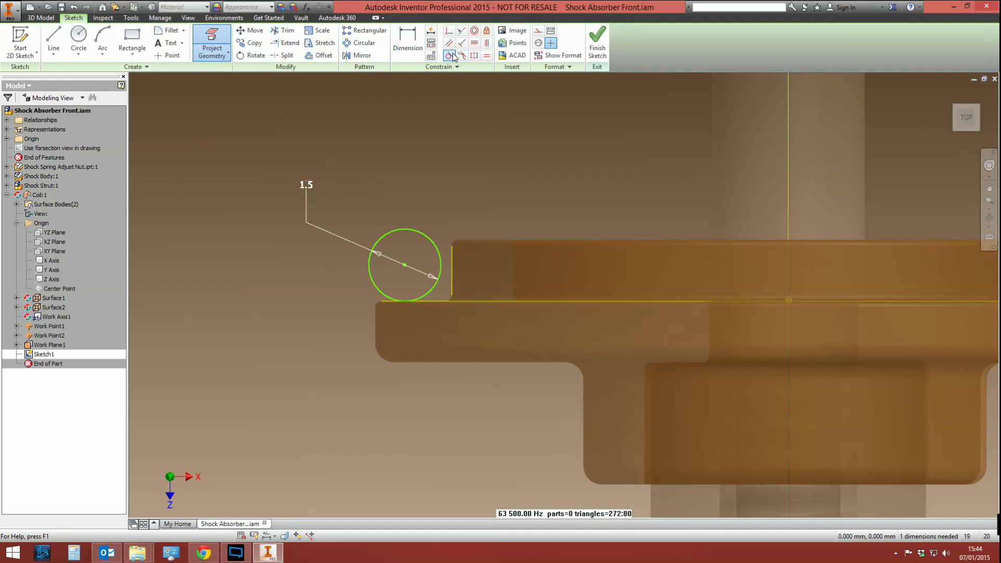
left_click(441, 268)
left_click(452, 276)
left_click(598, 42)
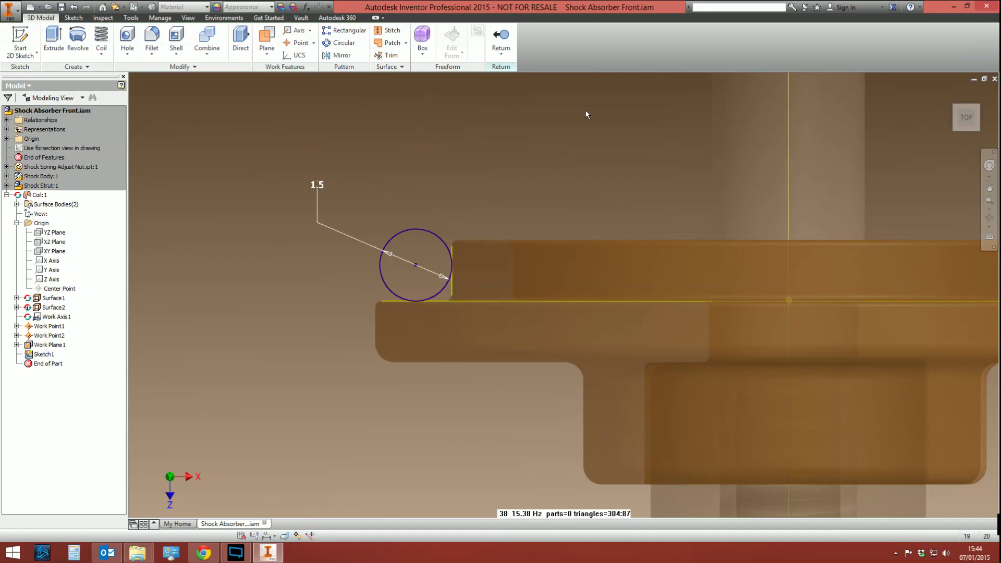
Reopen the circle's sketch and project the work point on the adjust nut into it.
middle_click_drag(513, 244, 526, 349, "shift")
scroll(611, 305, "down", 6)
middle_click_drag(611, 304, 574, 326)
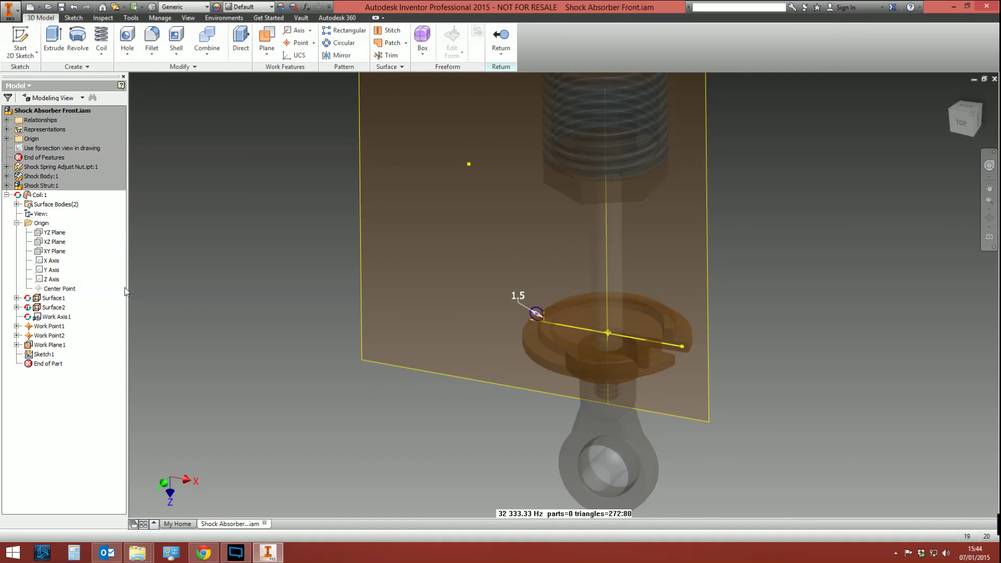
double_click(44, 355)
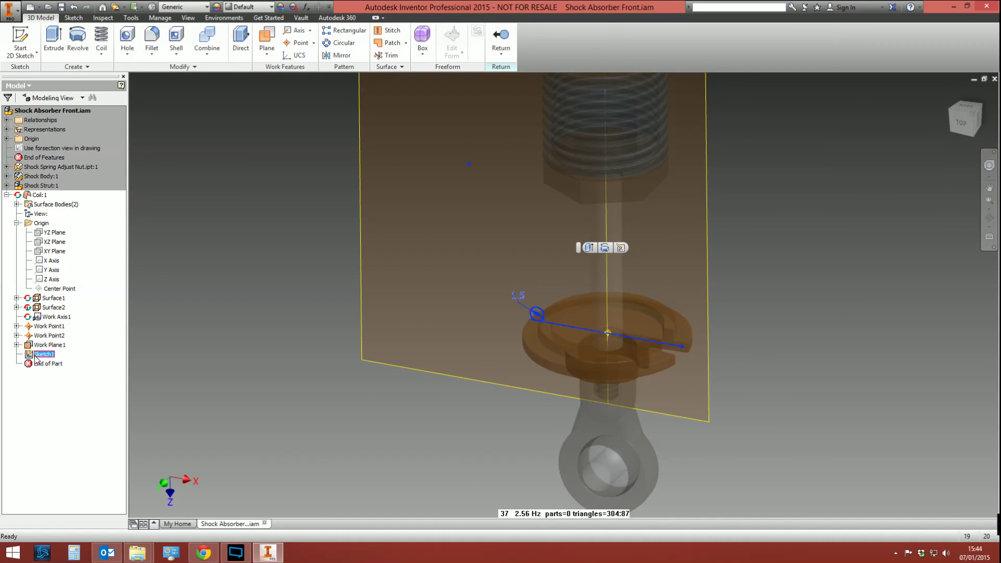
left_click(317, 311)
middle_click_drag(407, 293, 316, 343)
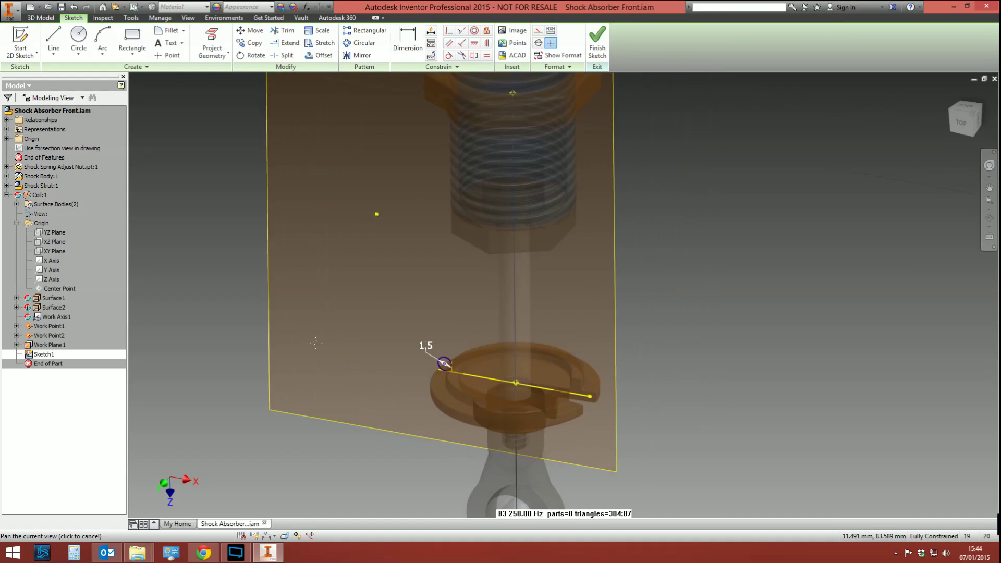
left_click_drag(316, 343, 288, 398)
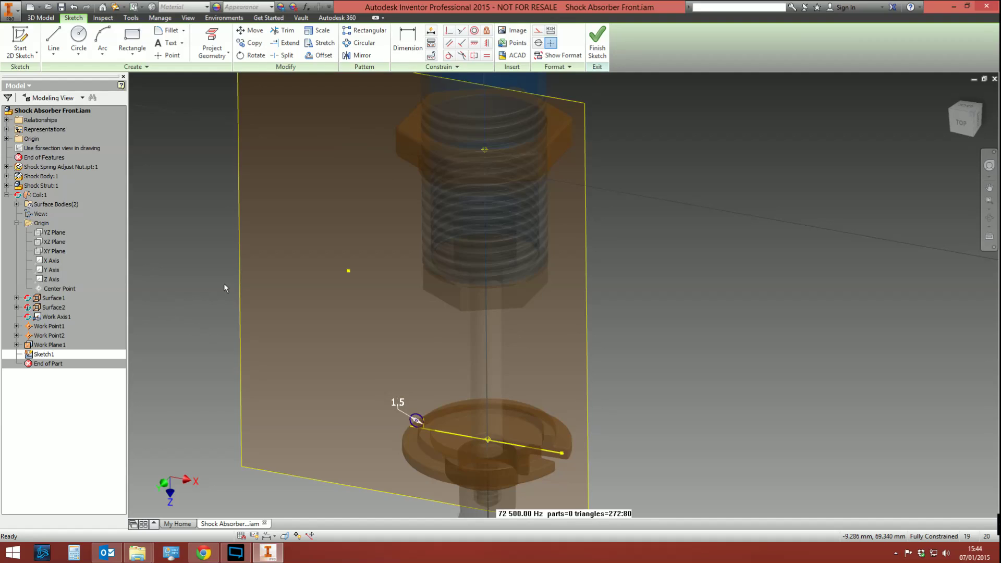
left_click(211, 44)
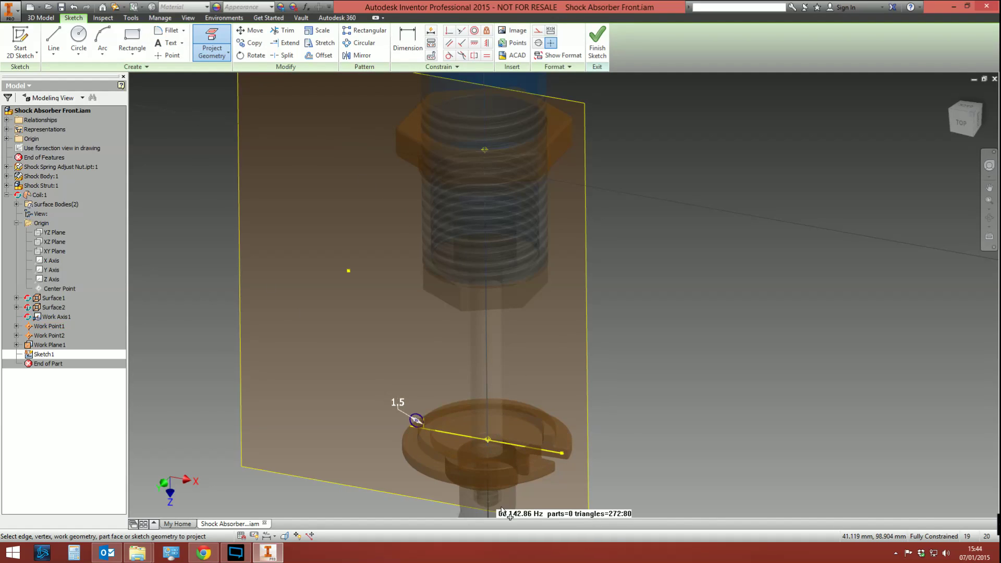
middle_click_drag(497, 209, 485, 310)
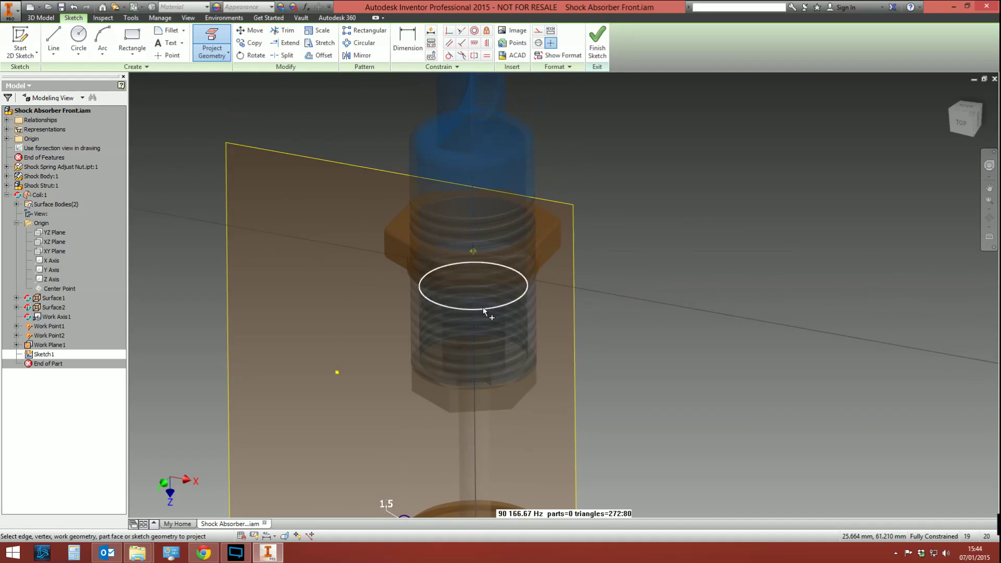
right_click(474, 252)
left_click(455, 299)
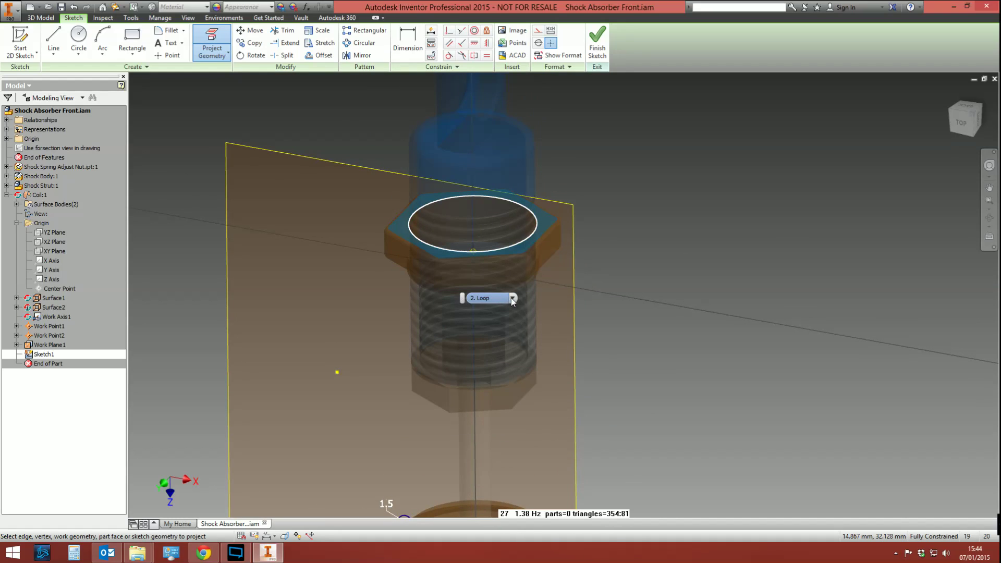
left_click(512, 298)
left_click(497, 377)
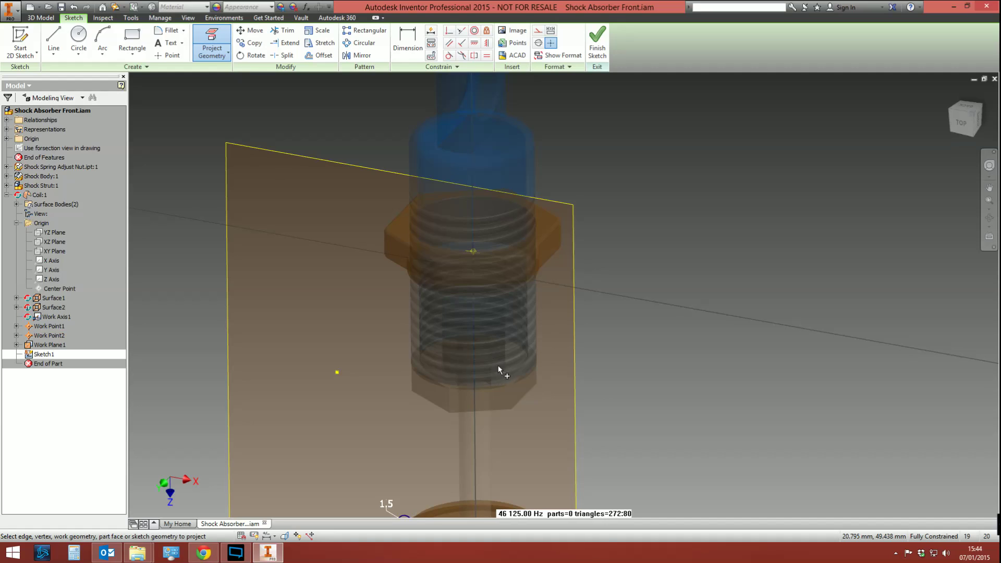
Add a driven dimension for the vertical distance between the adjust nut's work point and the spring cup's work point.
left_click(408, 41)
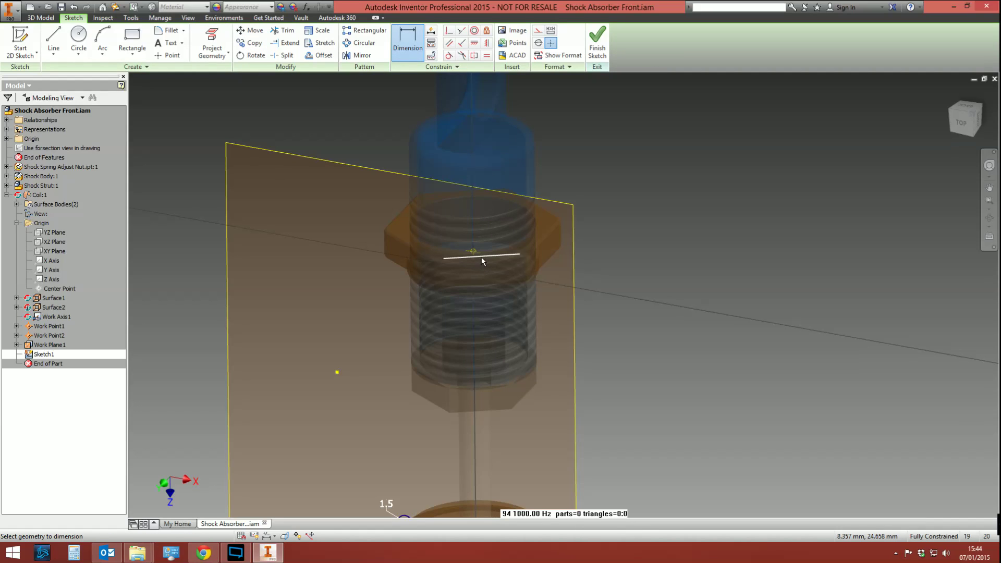
key("F4")
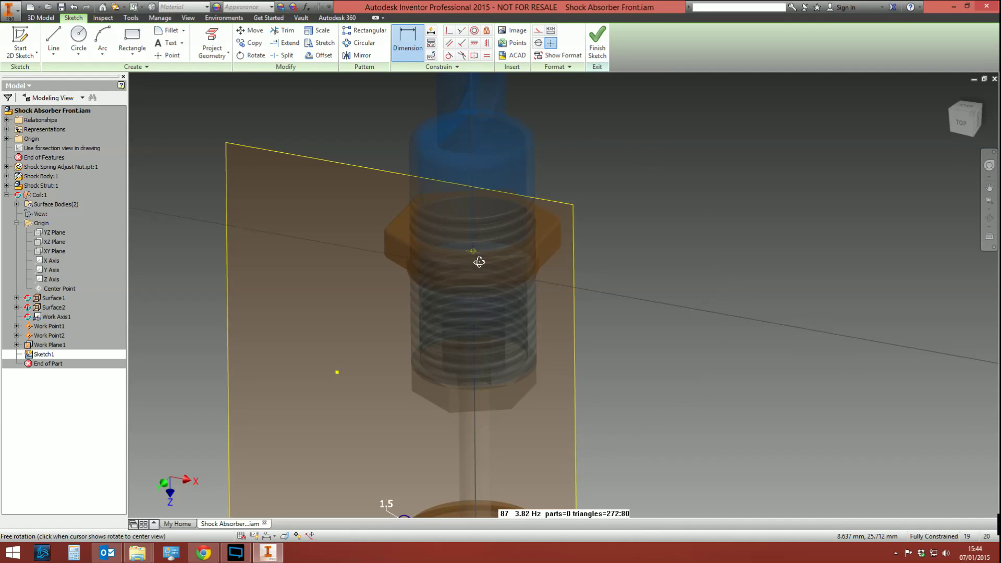
middle_click_drag(479, 263, 486, 137, "shift")
left_click(481, 155)
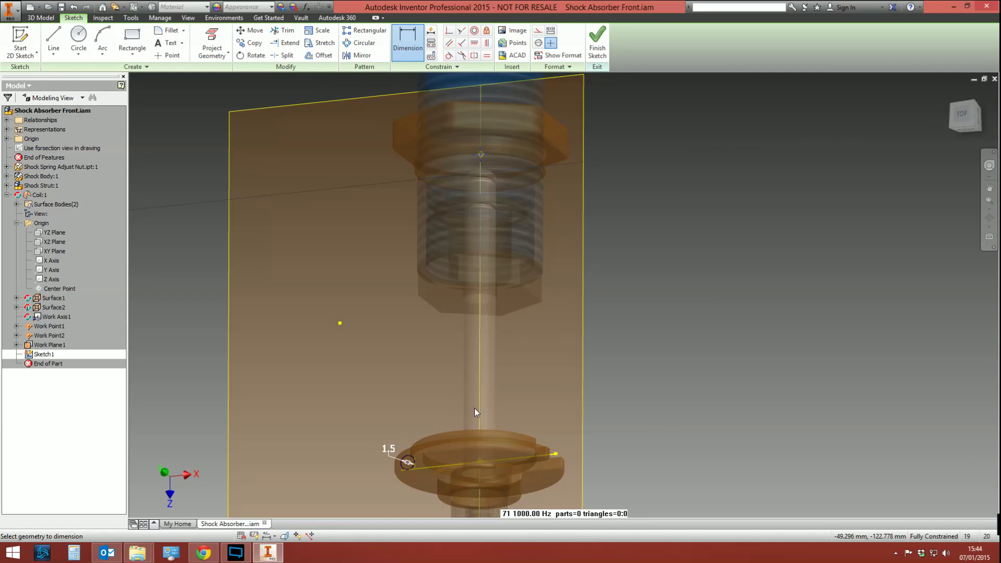
left_click(480, 460)
key("F4")
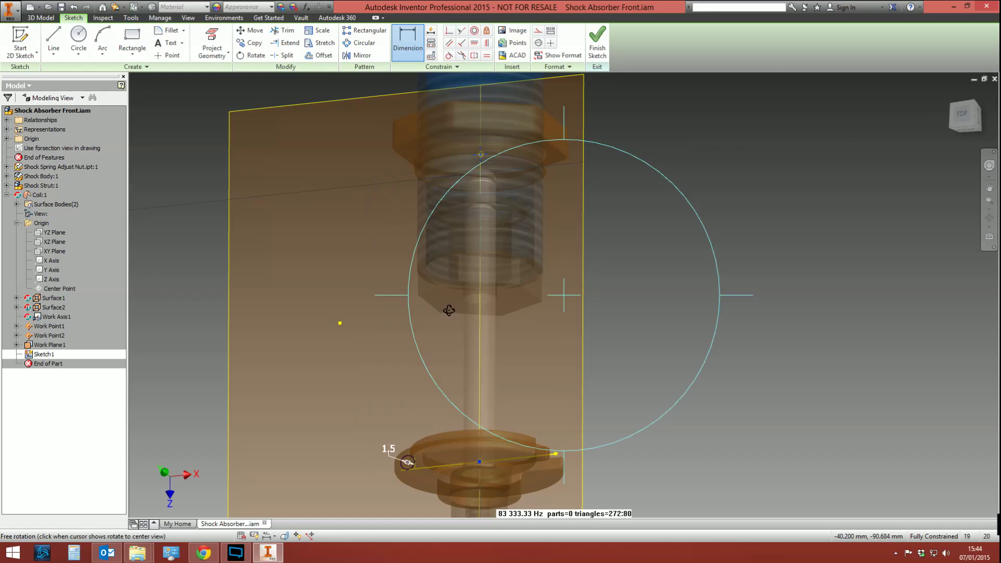
middle_click_drag(448, 310, 455, 417, "shift")
middle_click_drag(510, 402, 612, 310)
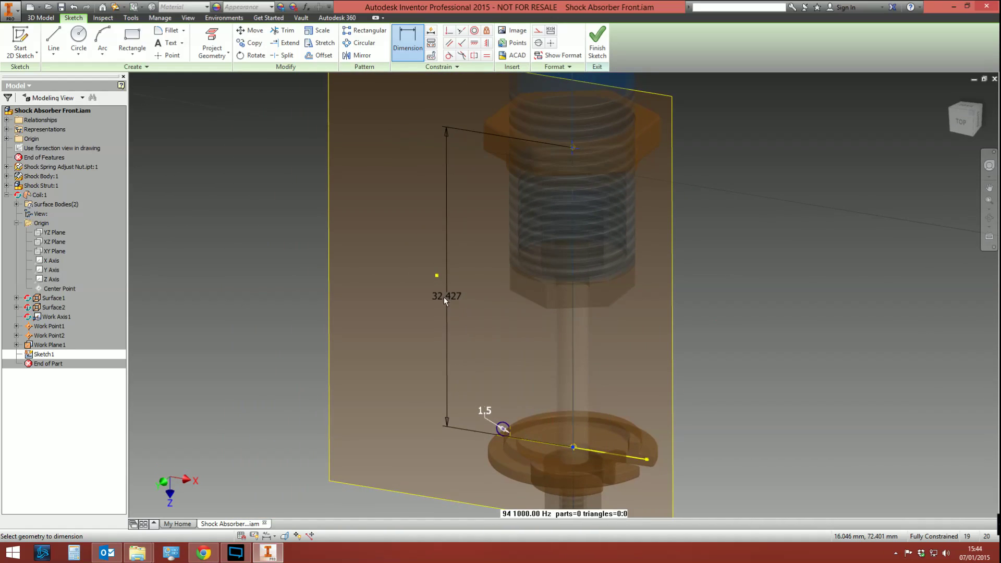
left_click(415, 277)
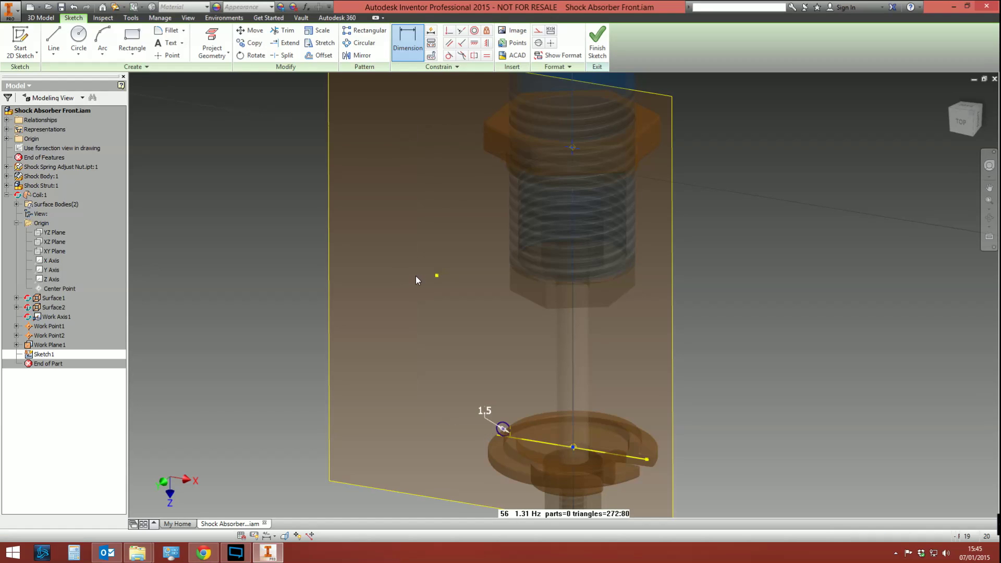
left_click(227, 98)
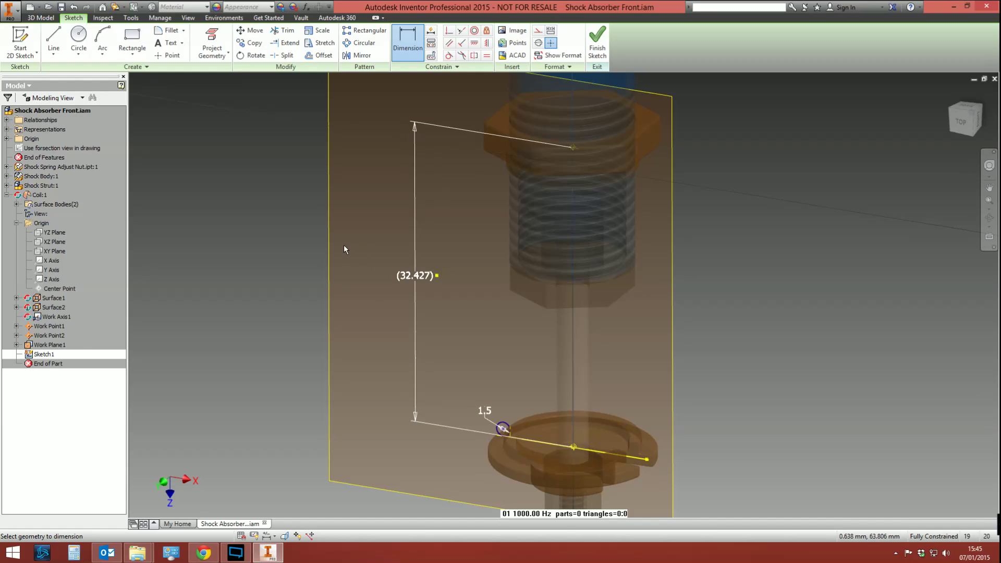
Rename the reference parameter d2 to Spring_Height and finish the sketch.
left_click(306, 6)
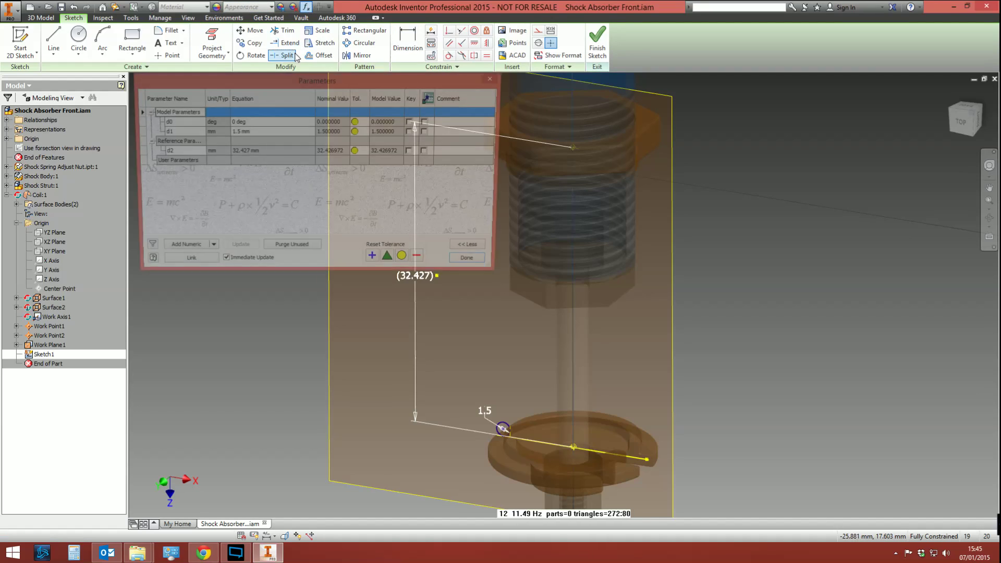
left_click(240, 153)
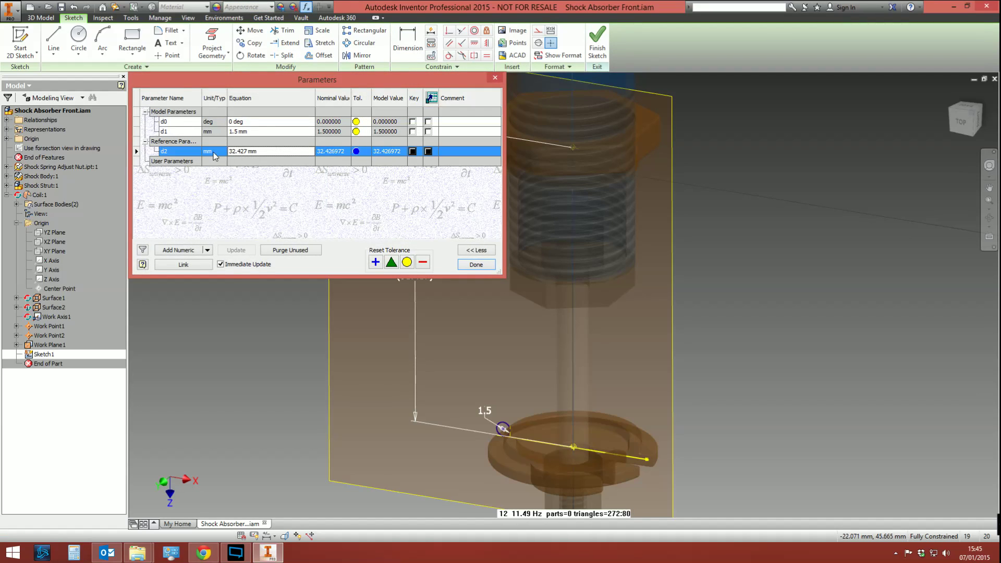
left_click(159, 151)
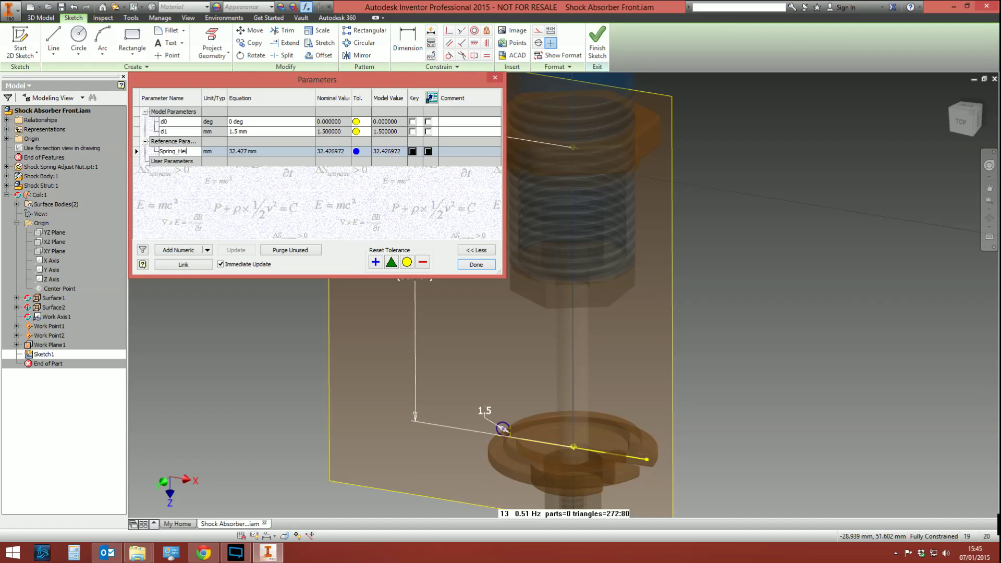
key("Return")
left_click(492, 265)
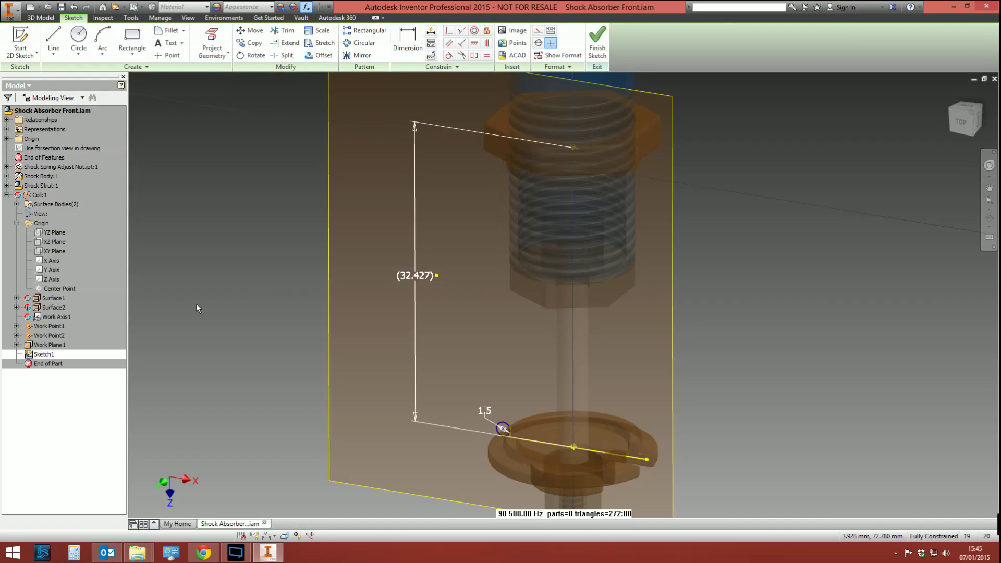
left_click(597, 44)
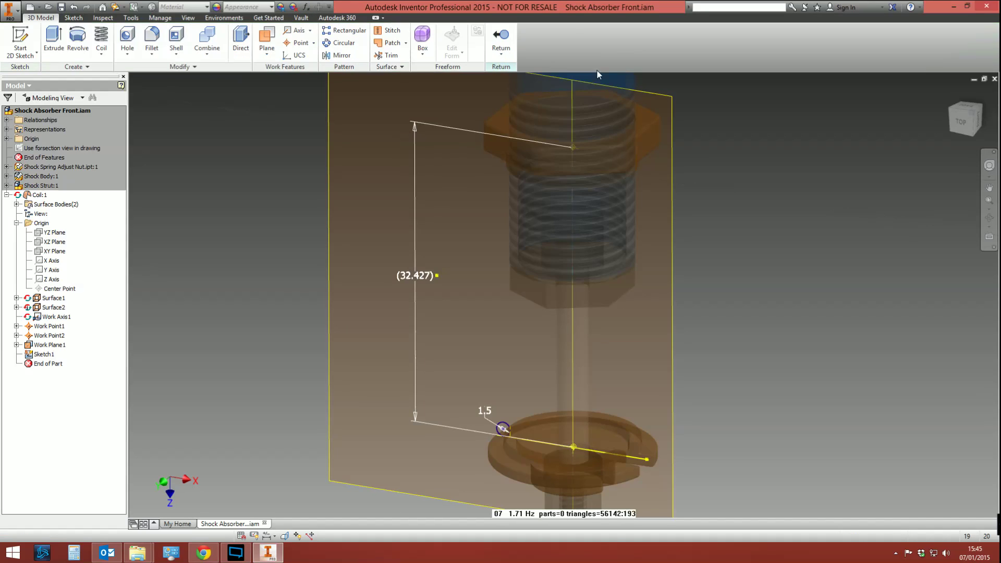
Start a coil from the small circle profile around the shock's central work axis, directed toward the adjust nut.
left_click(103, 46)
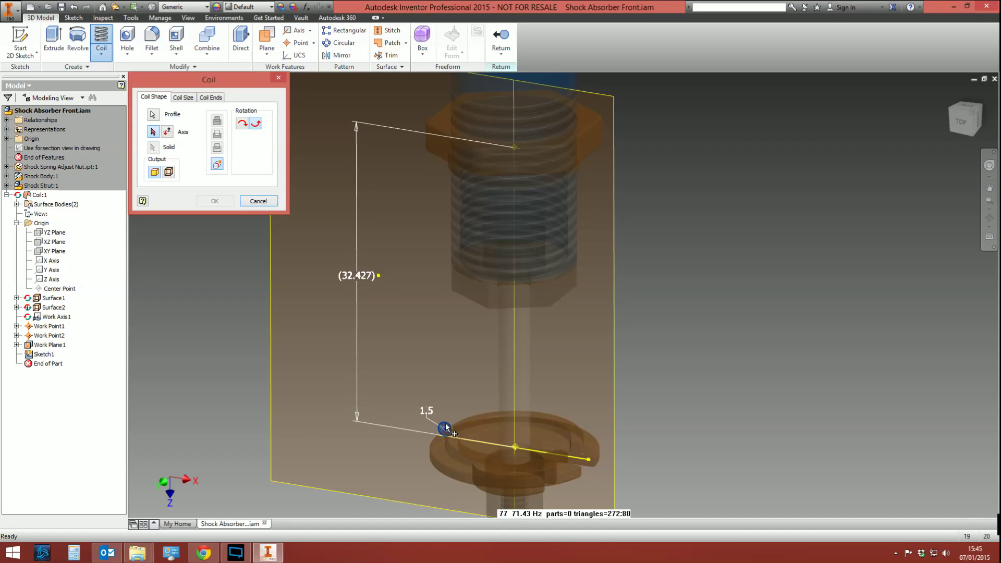
left_click(514, 359)
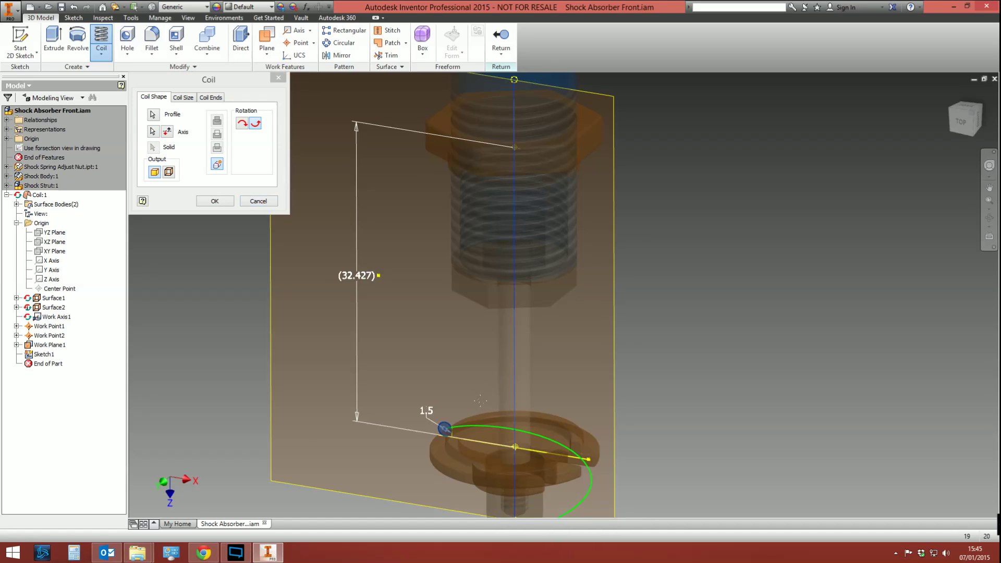
middle_click_drag(472, 408, 466, 303)
left_click(167, 131)
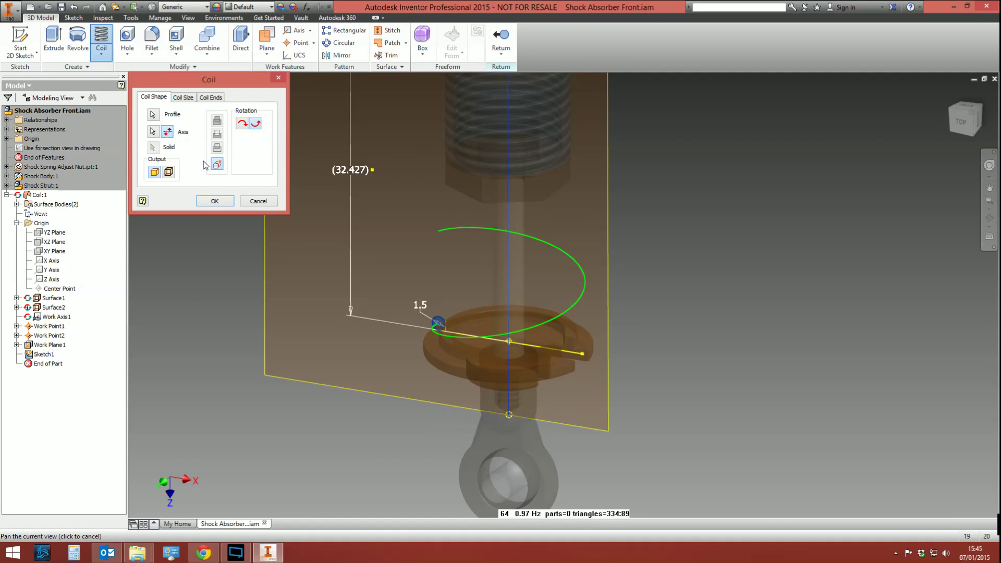
Define the coil by revolution and height, with 5 revolutions and the height linked to the Spring_Height reference dimension.
left_click(182, 98)
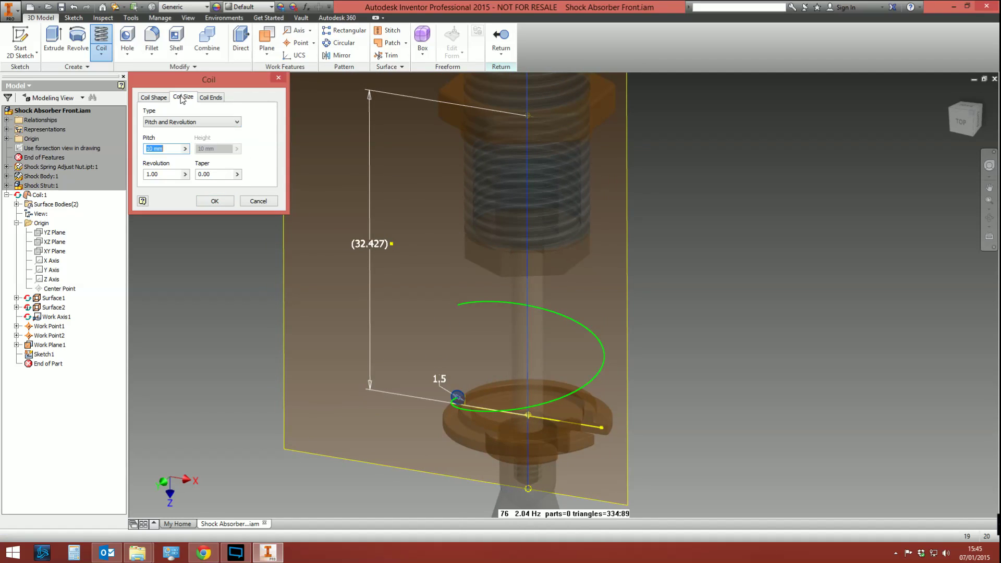
left_click(189, 121)
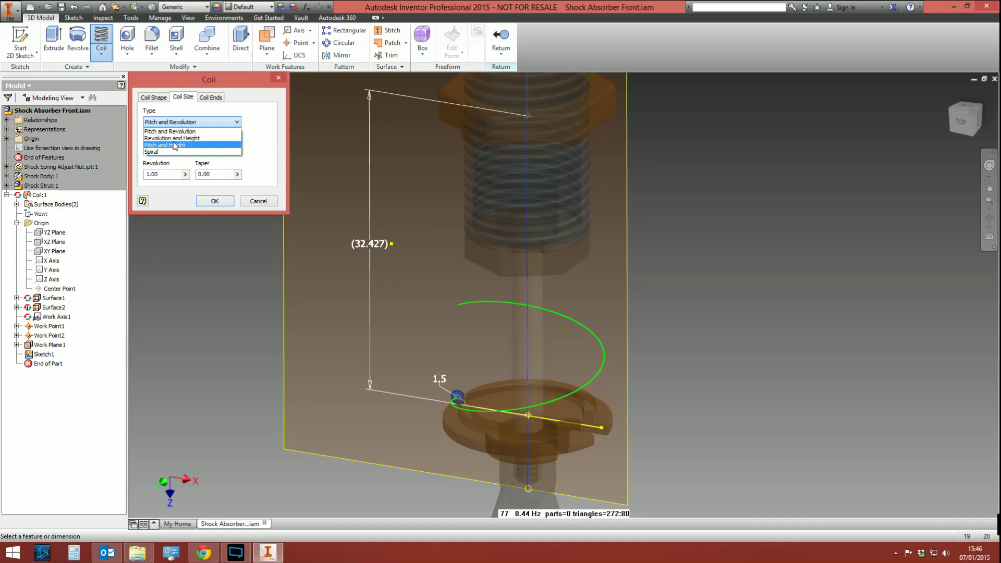
left_click(175, 138)
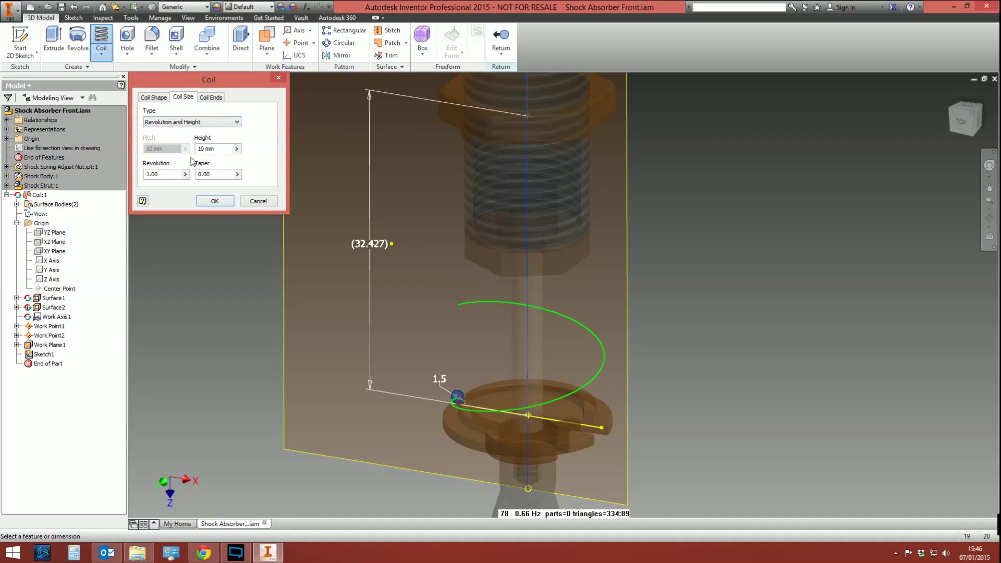
double_click(166, 172)
type("5")
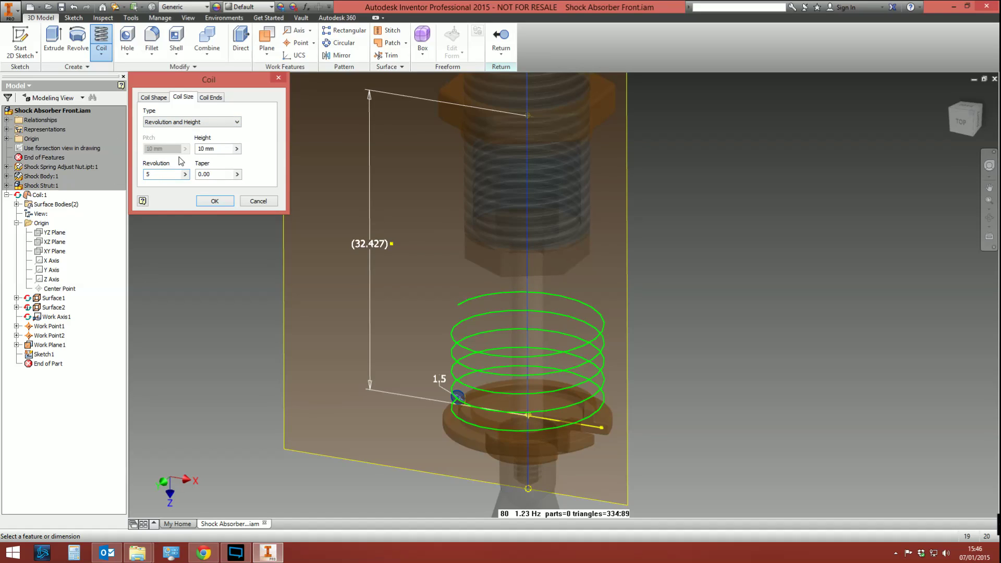
double_click(225, 150)
key("BackSpace")
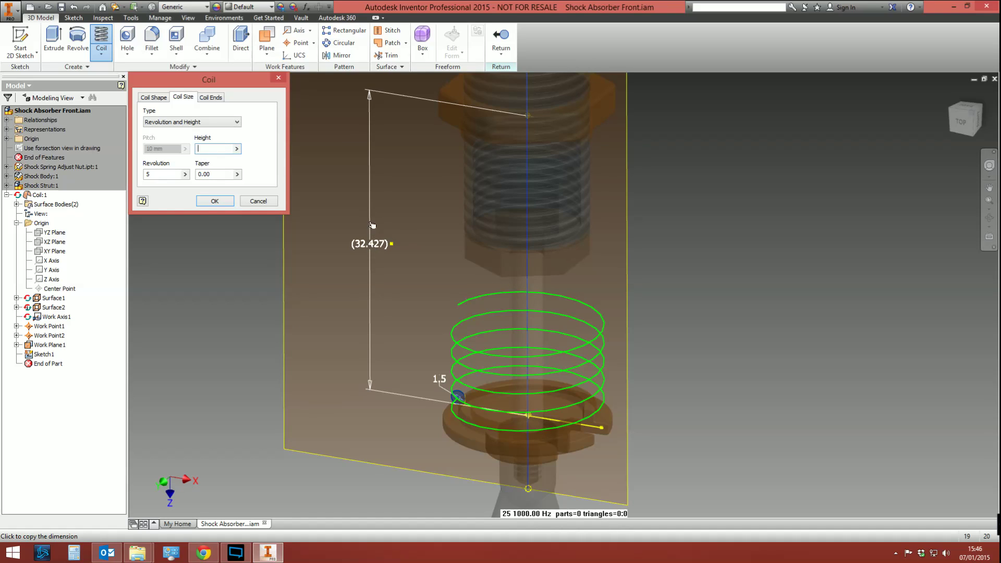
left_click(372, 249)
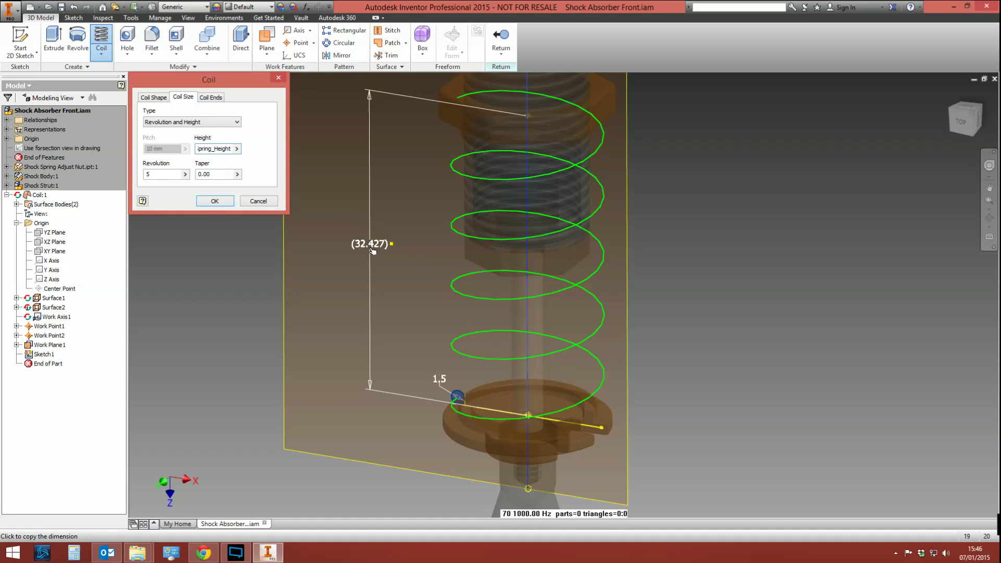
Examine from the top view where the coil preview starts at the spring cup and ends at the adjust nut.
left_click(961, 121)
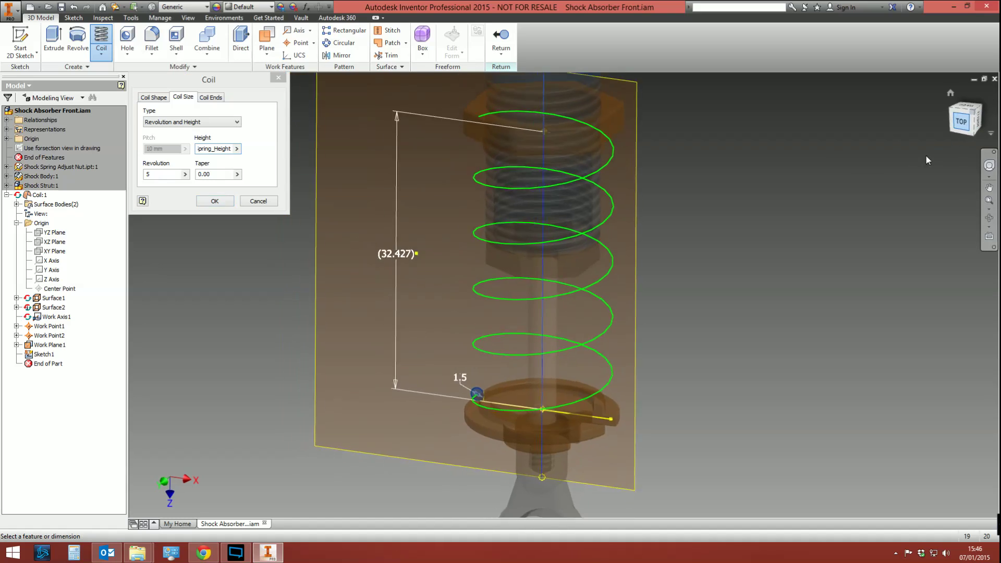
scroll(554, 213, "down", 3)
scroll(588, 245, "down", 3)
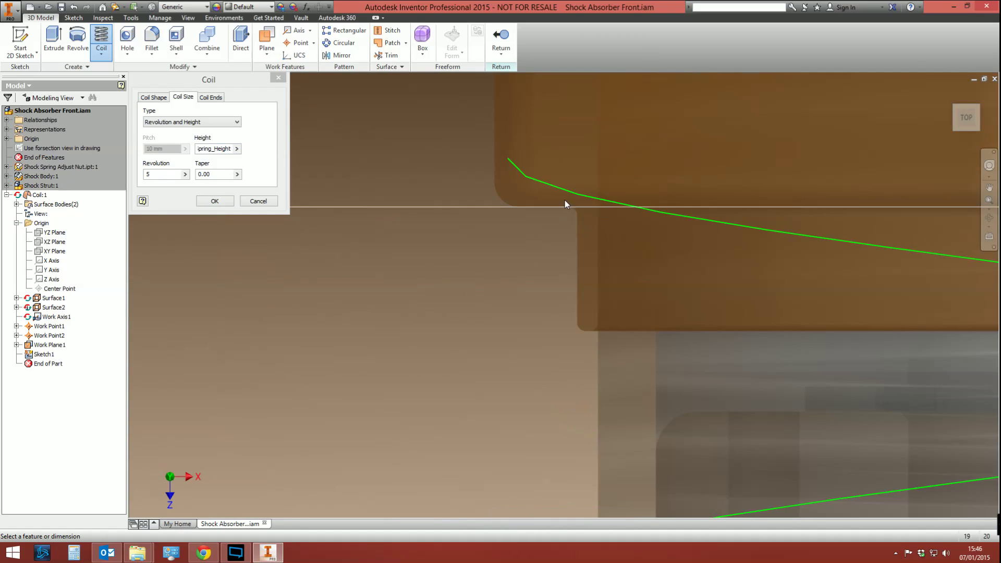
scroll(549, 295, "up", 4)
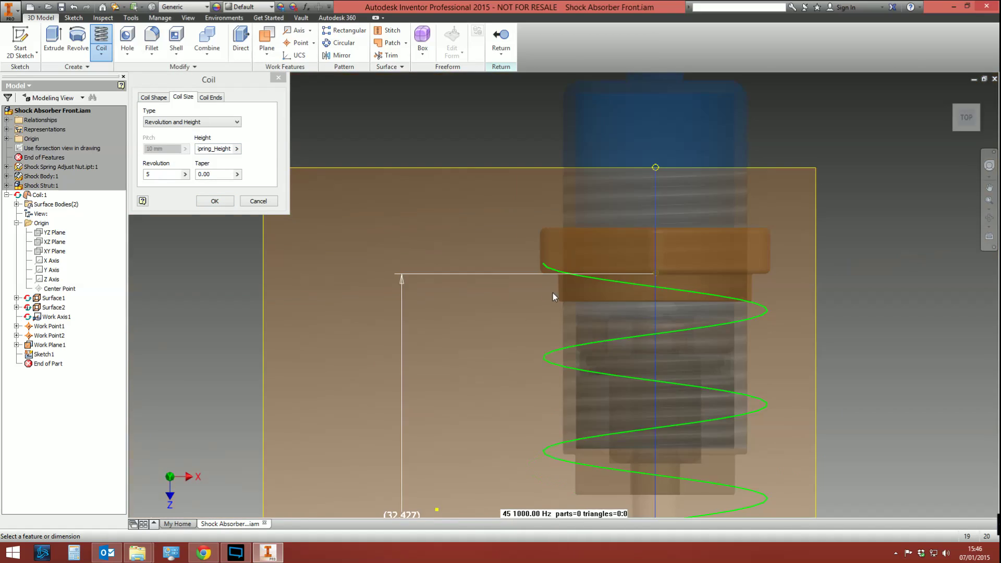
scroll(526, 403, "up", 1)
middle_click_drag(524, 405, 485, 252)
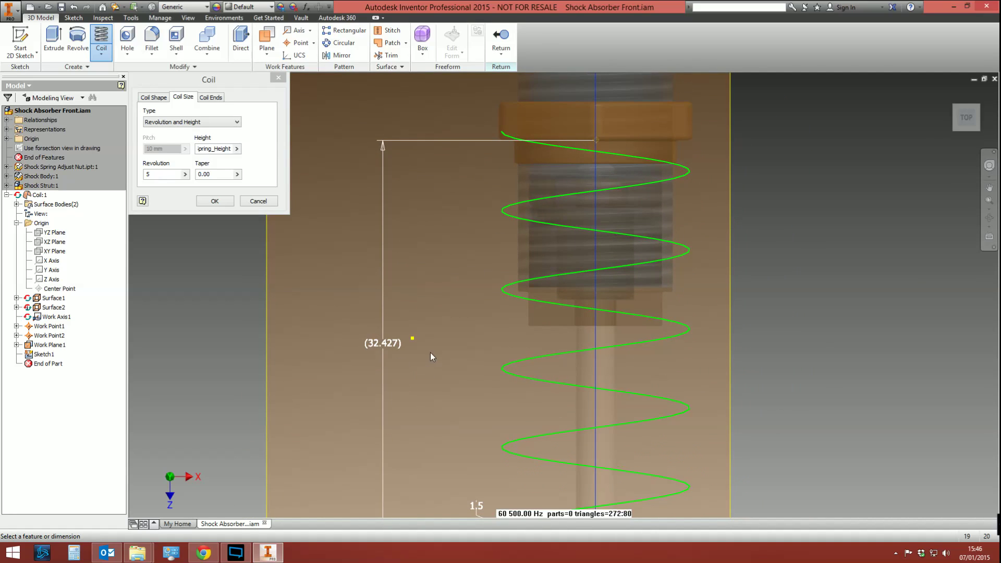
scroll(430, 353, "up", 2)
middle_click_drag(432, 346, 439, 194)
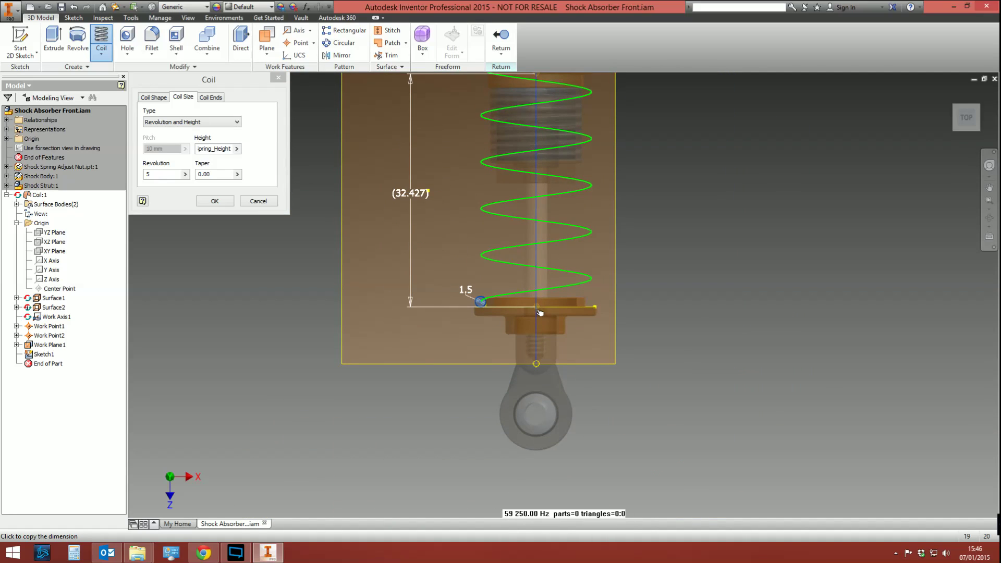
middle_click_drag(536, 228, 524, 352)
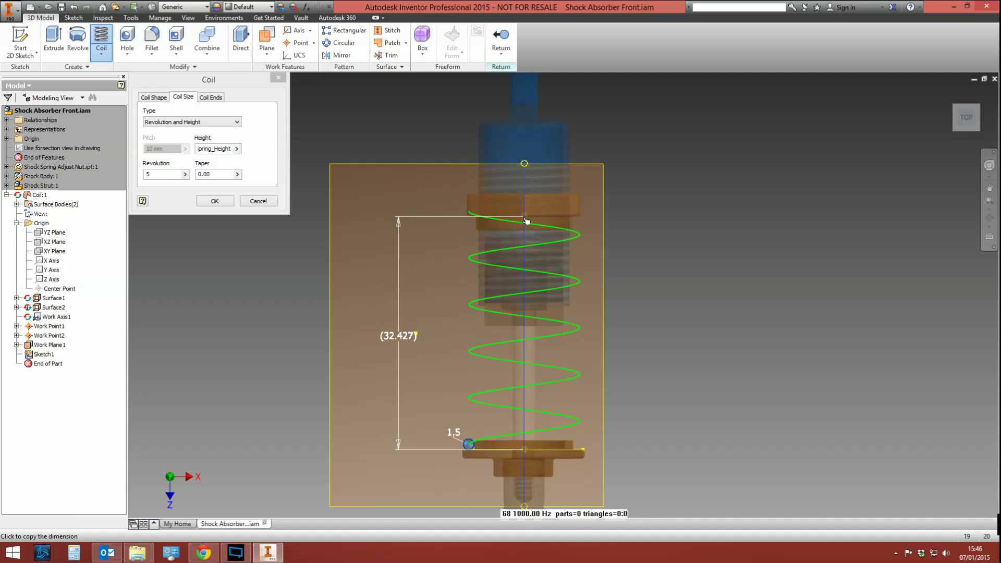
middle_click_drag(484, 412, 474, 357)
scroll(474, 358, "down", 3)
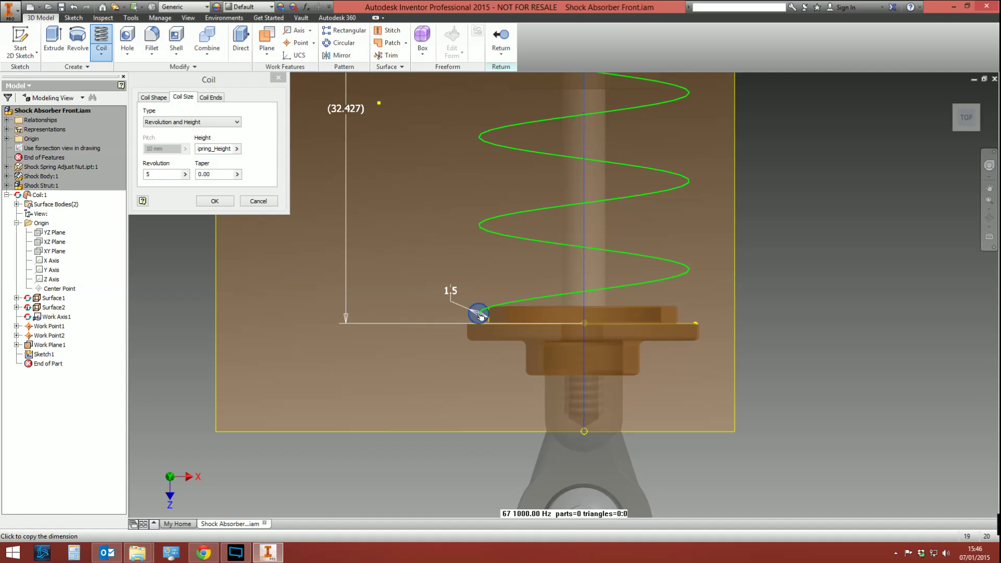
middle_click_drag(496, 192, 473, 376)
middle_click_drag(468, 125, 457, 299)
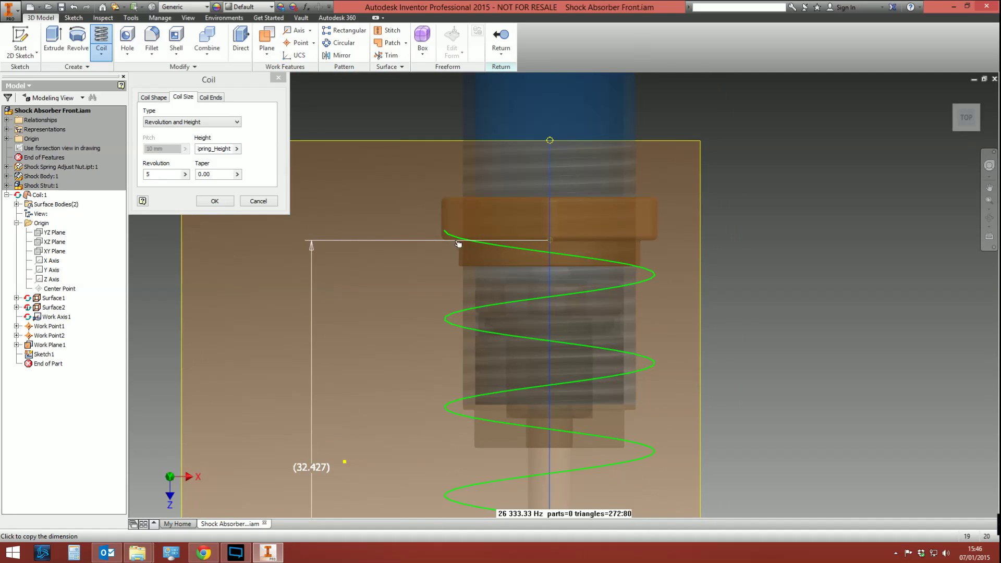
Reduce the coil height to Spring_Height-1.5 to allow for the wire diameter, and create the coil.
left_click(230, 150)
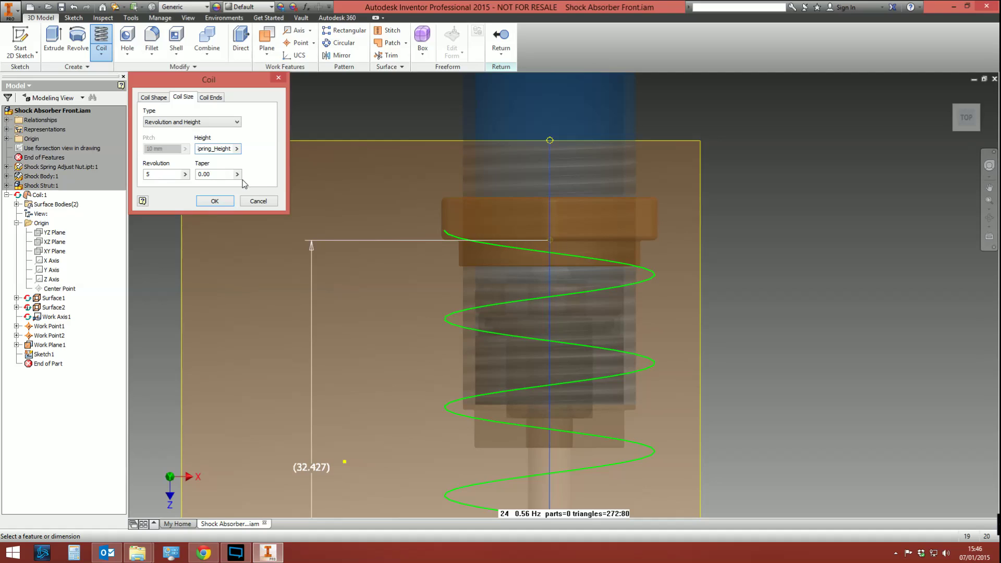
type("-1.5")
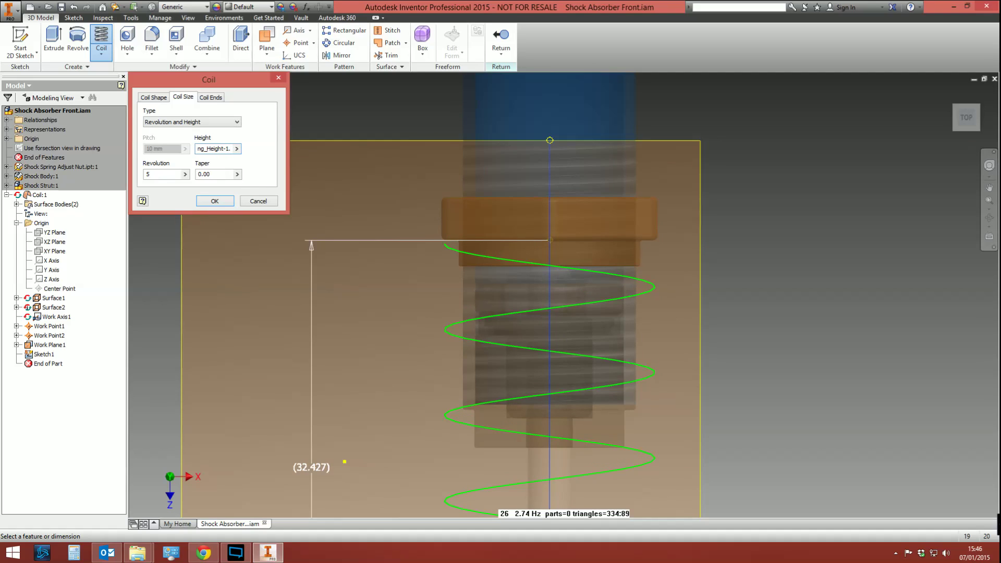
left_click(206, 203)
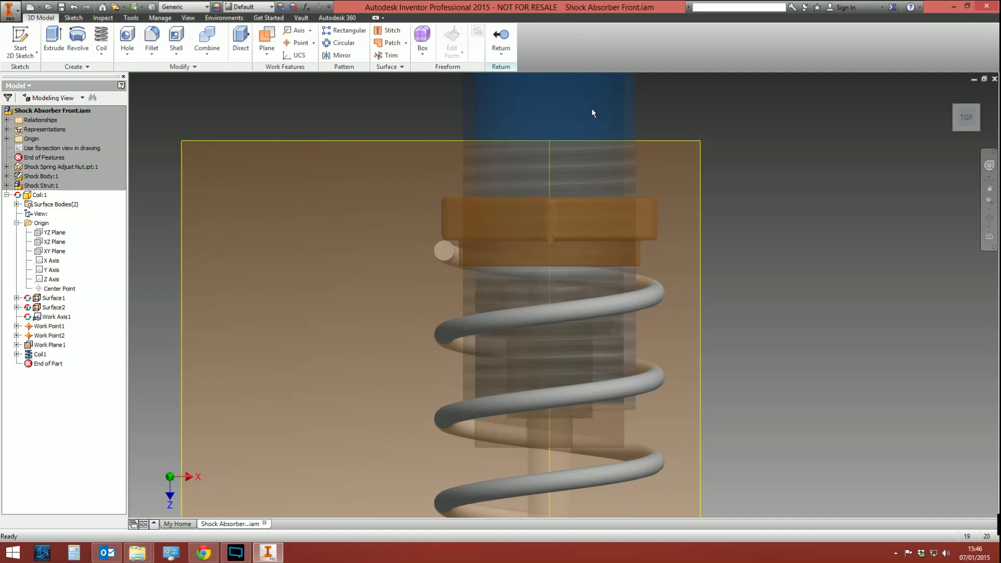
Hide the work plane that carries the coil's profile sketch.
middle_click_drag(599, 284, 506, 186, "shift")
scroll(548, 329, "up", 5)
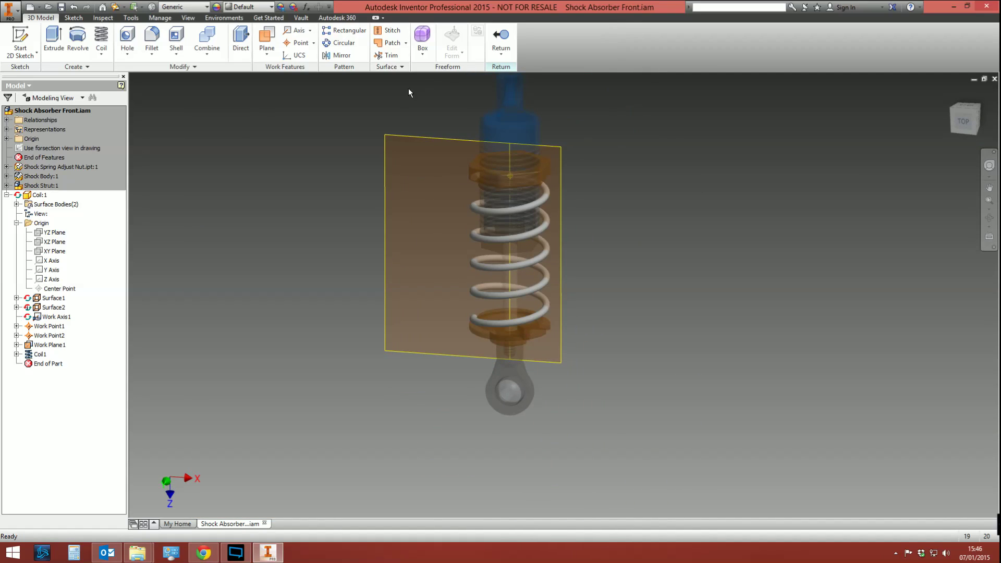
right_click(413, 137)
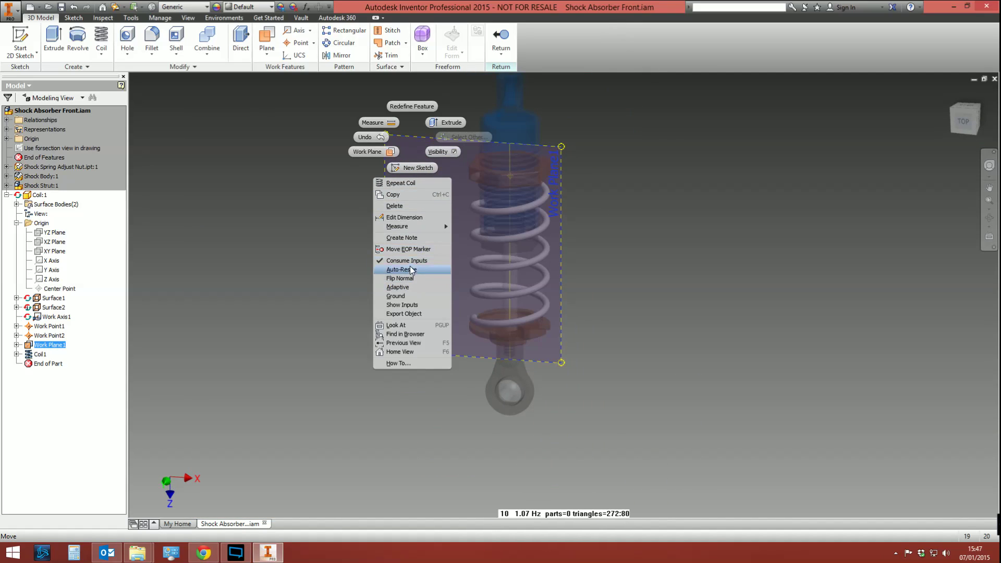
left_click(440, 152)
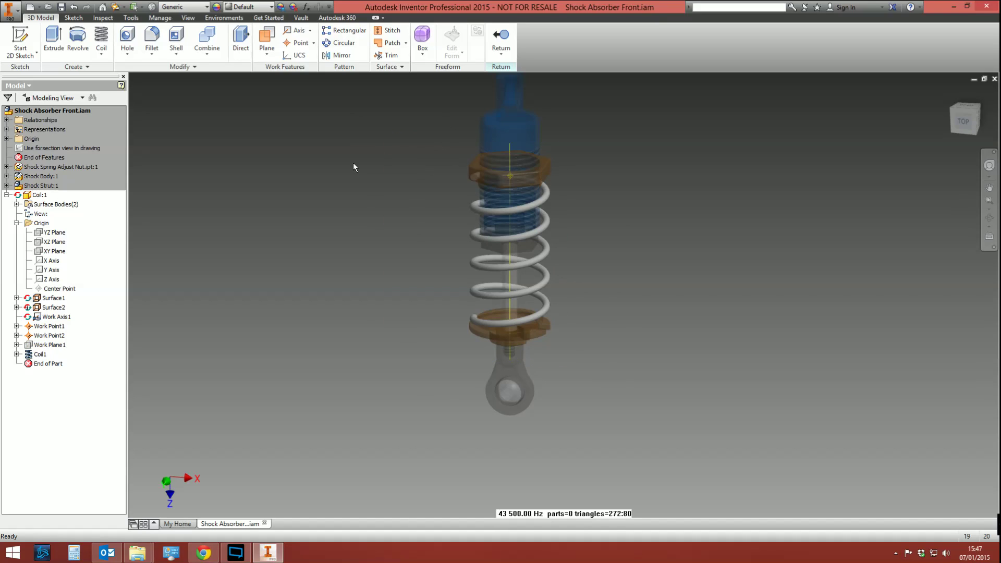
Hide both derived surfaces, the work axis and the two work points of the coil part together.
left_click(54, 298)
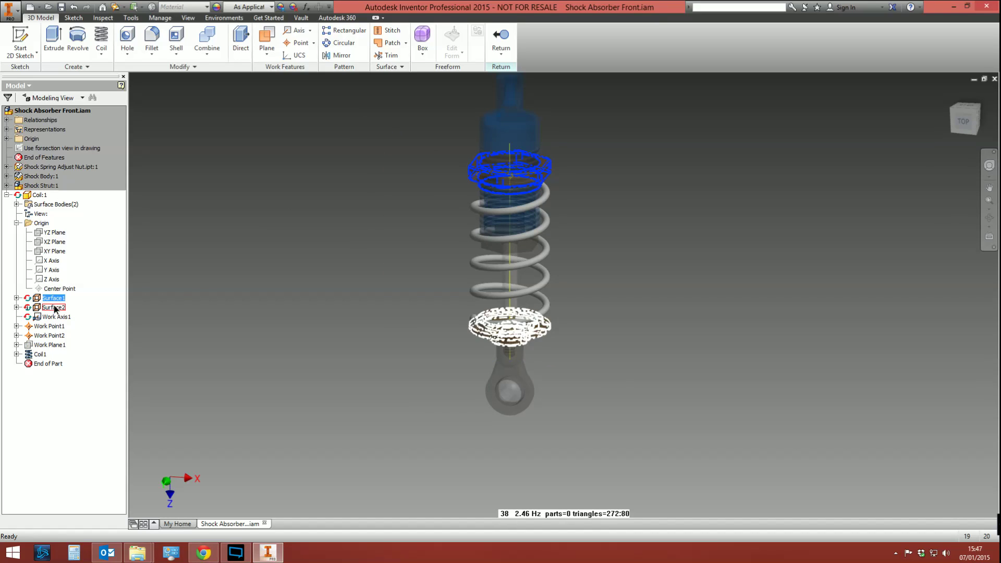
left_click(54, 308, "ctrl")
left_click(55, 317, "ctrl")
left_click(50, 326, "ctrl")
left_click(45, 335, "ctrl")
right_click(52, 336)
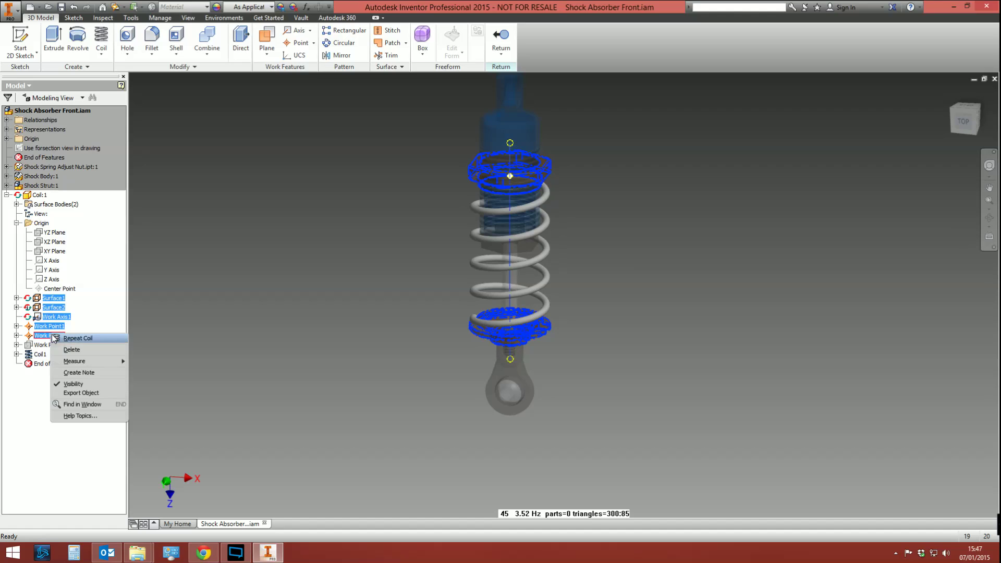
left_click(83, 385)
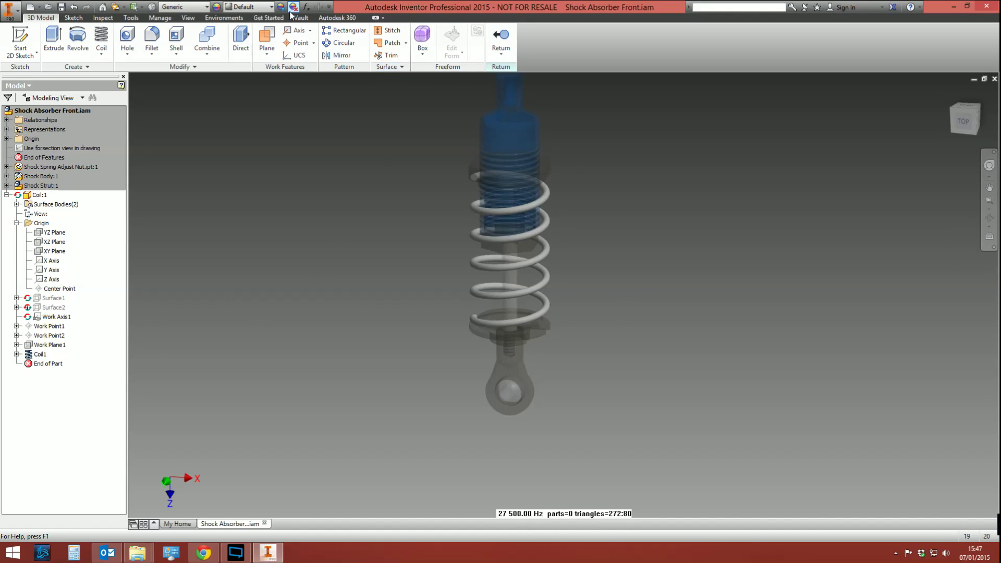
Apply the Glossy - Gold appearance to the coil part and return to the top-level assembly.
left_click(260, 7)
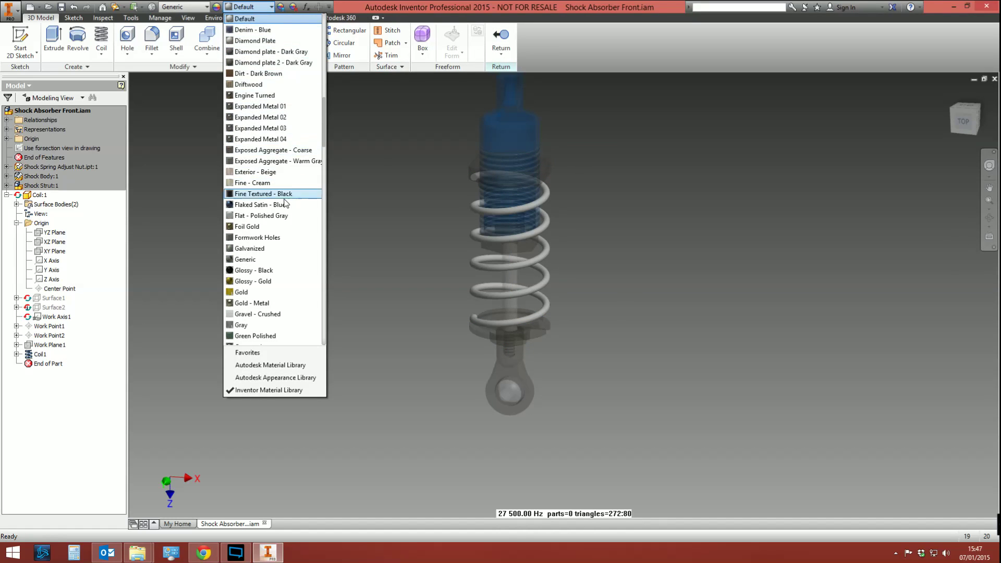
left_click(263, 281)
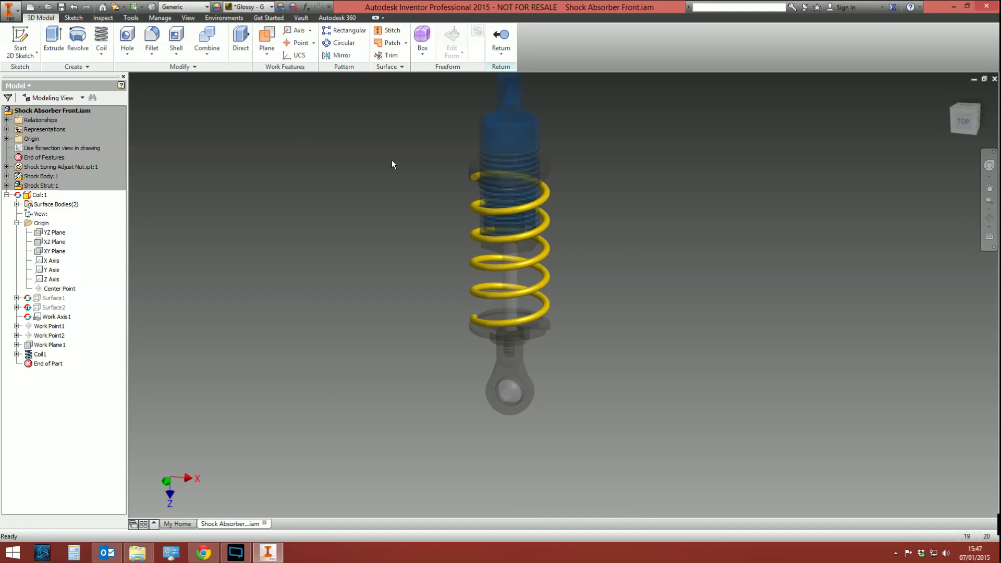
left_click(504, 36)
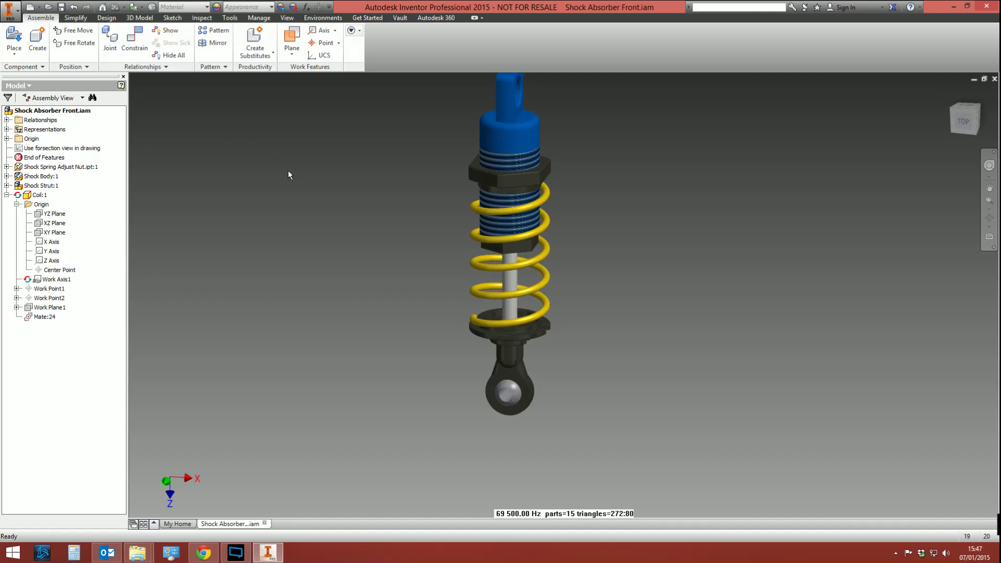
Slide the shock strut along its axis toward the shock body to test that the coil adapts to the new spacing.
middle_click_drag(374, 273, 446, 286, "shift")
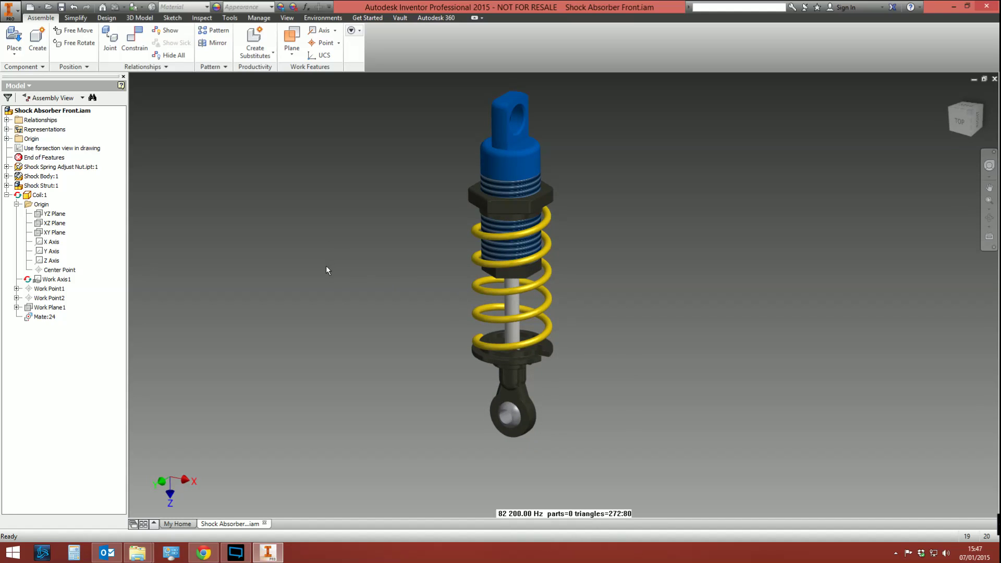
left_click(515, 381)
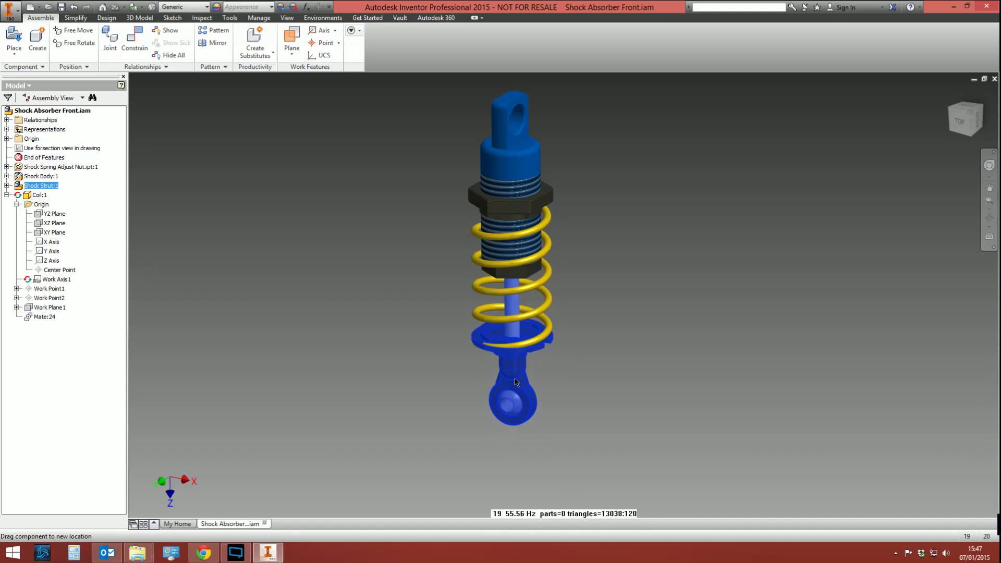
left_click_drag(514, 388, 528, 358)
left_click(566, 367)
left_click(559, 350)
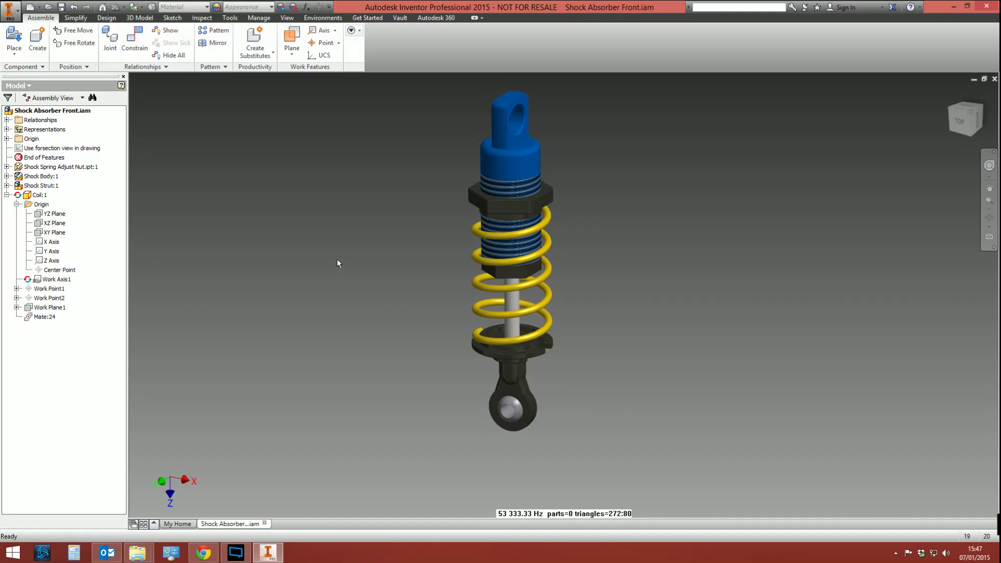
Add a mate constraint with a 30 mm offset between the spring cup's coil-side face and the underside of the spring adjust nut.
left_click(76, 18)
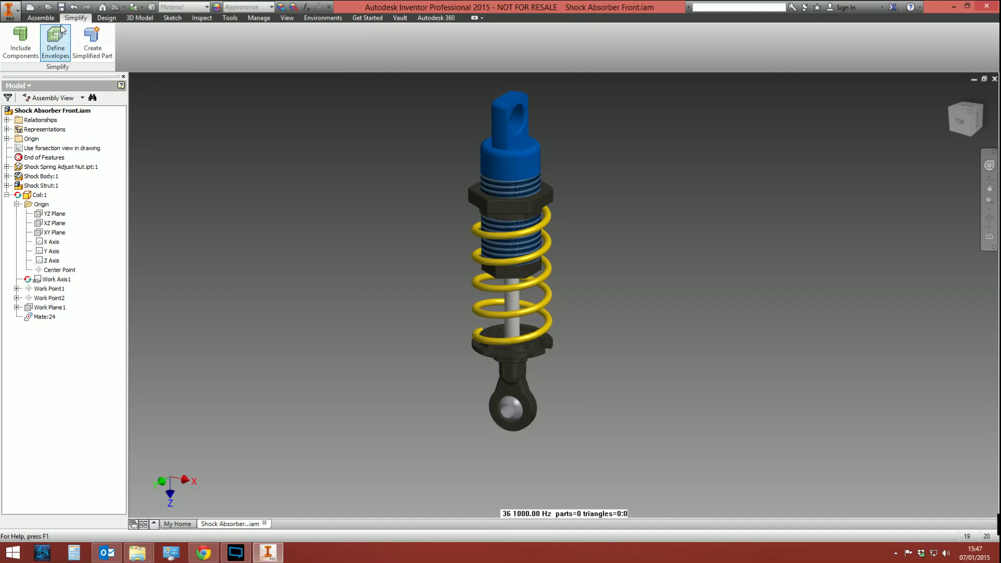
left_click(41, 18)
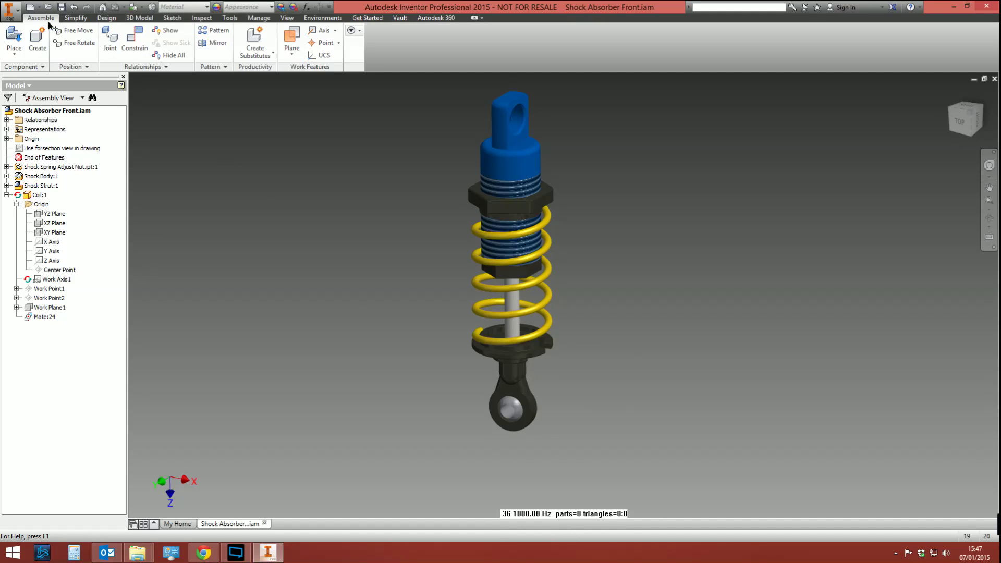
left_click(129, 50)
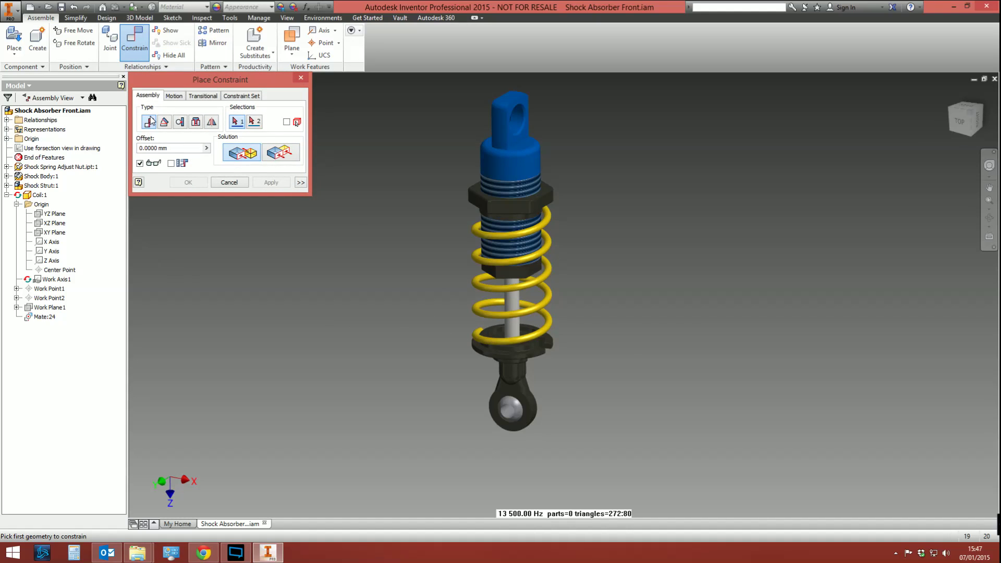
scroll(509, 330, "up", 5)
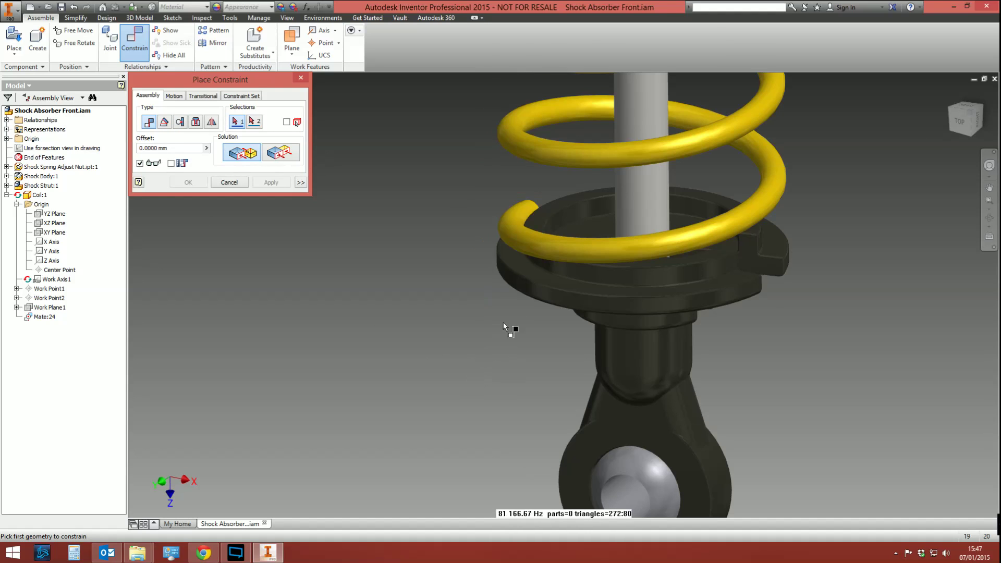
left_click(574, 241)
middle_click_drag(622, 220, 586, 409)
middle_click_drag(619, 313, 612, 346, "shift")
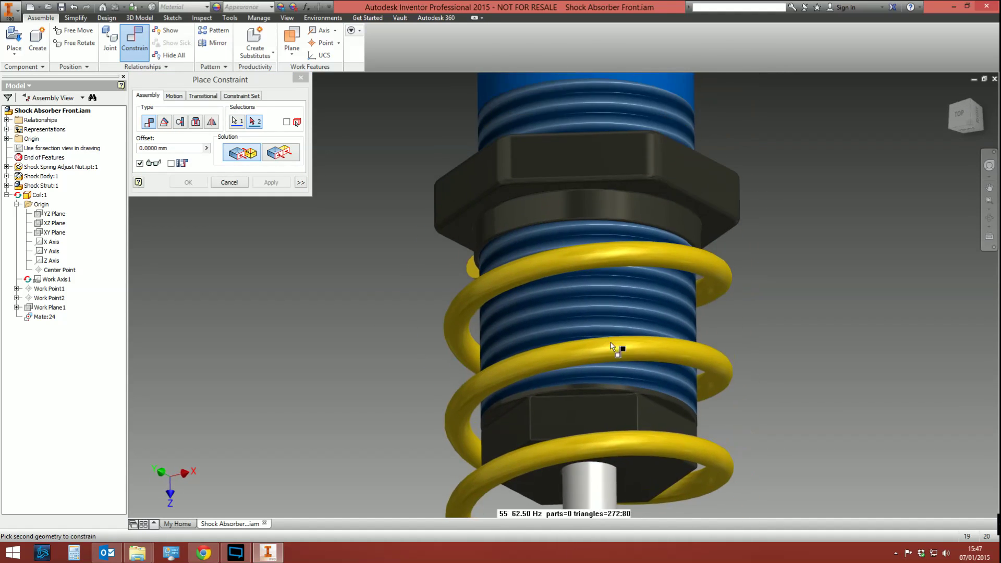
left_click(463, 223)
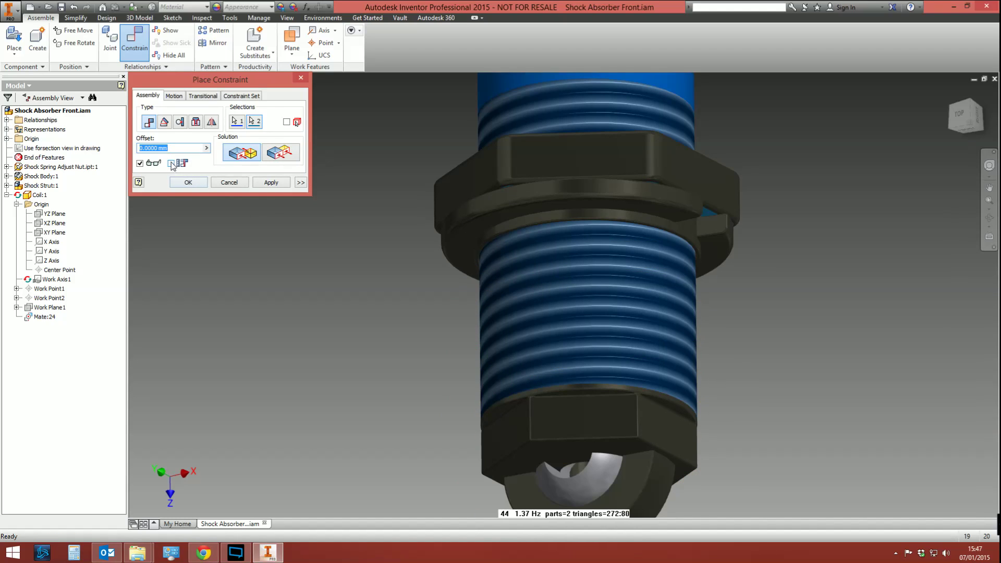
type("30")
left_click(268, 186)
key("Escape")
Rename the shock strut's new 30 mm mate constraint as Spring.
scroll(574, 349, "up", 5)
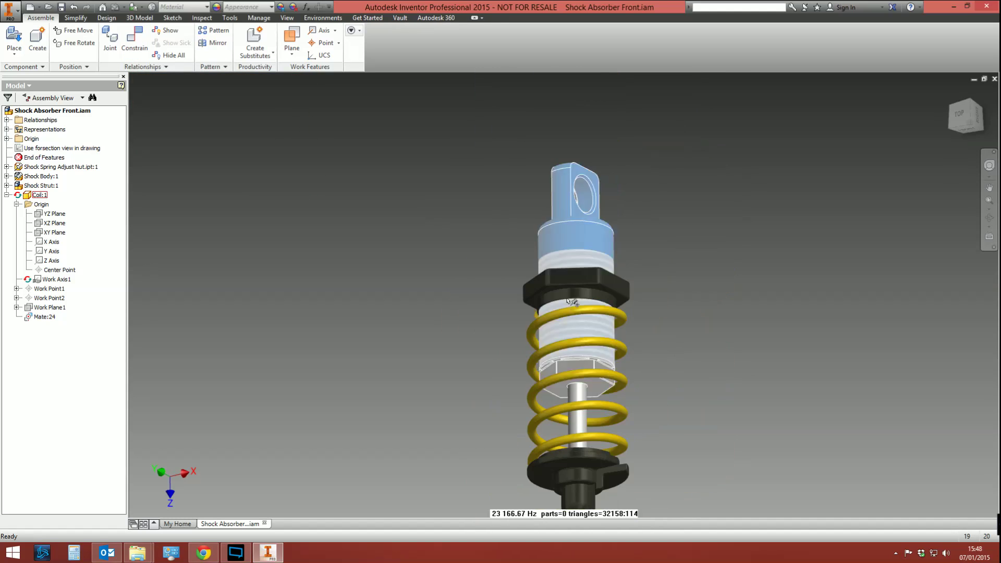
middle_click_drag(574, 349, 552, 473, "shift")
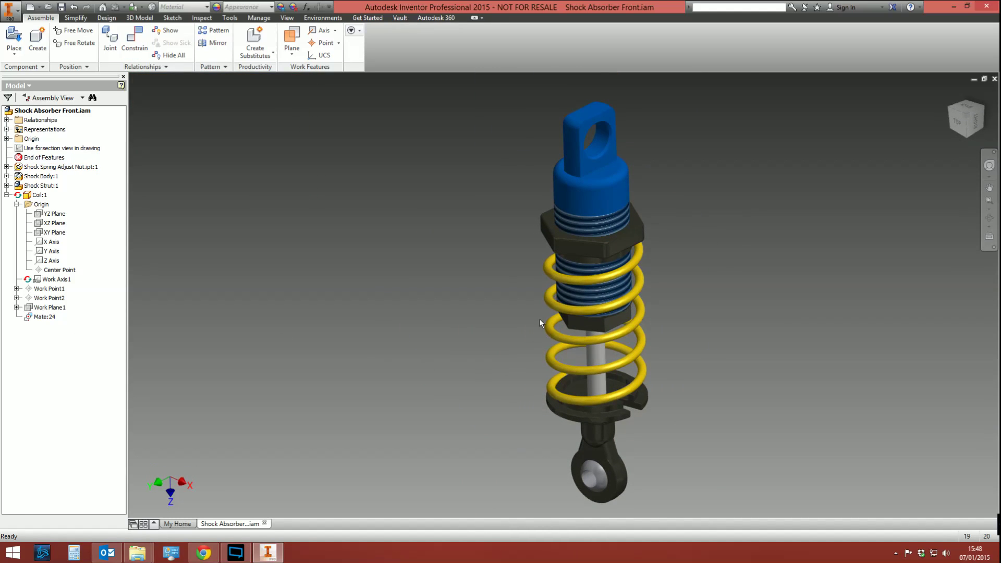
left_click(575, 433)
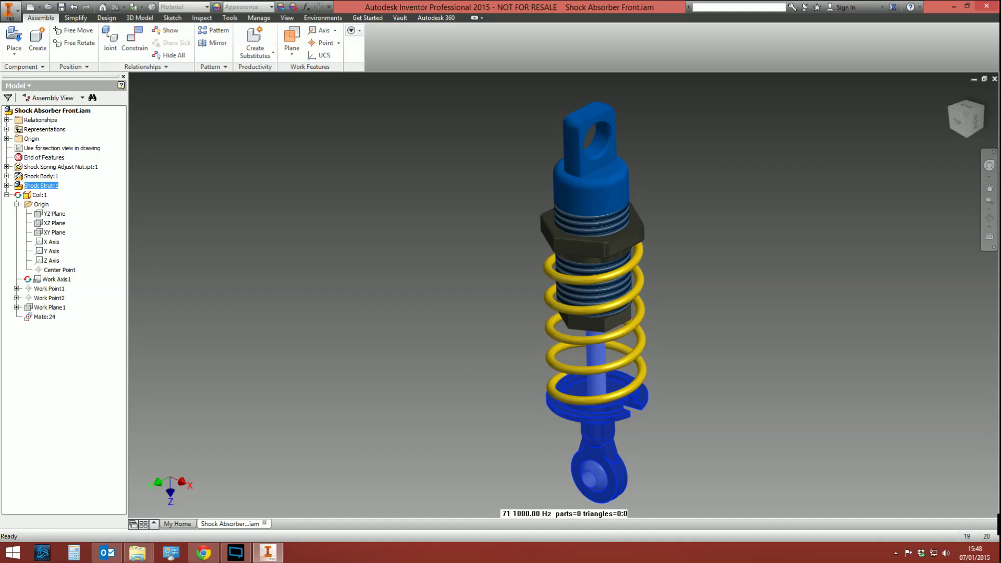
left_click(6, 185)
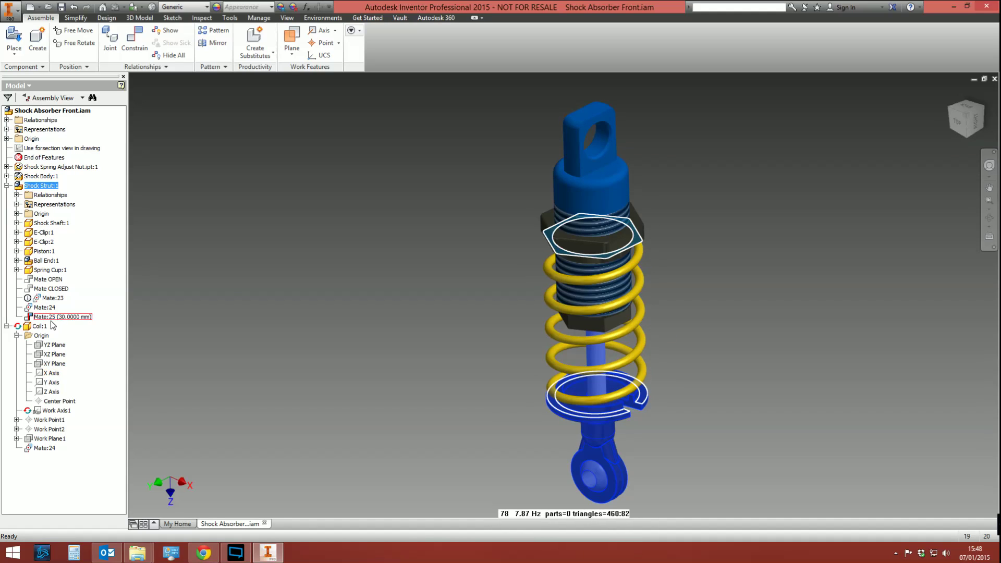
double_click(49, 317)
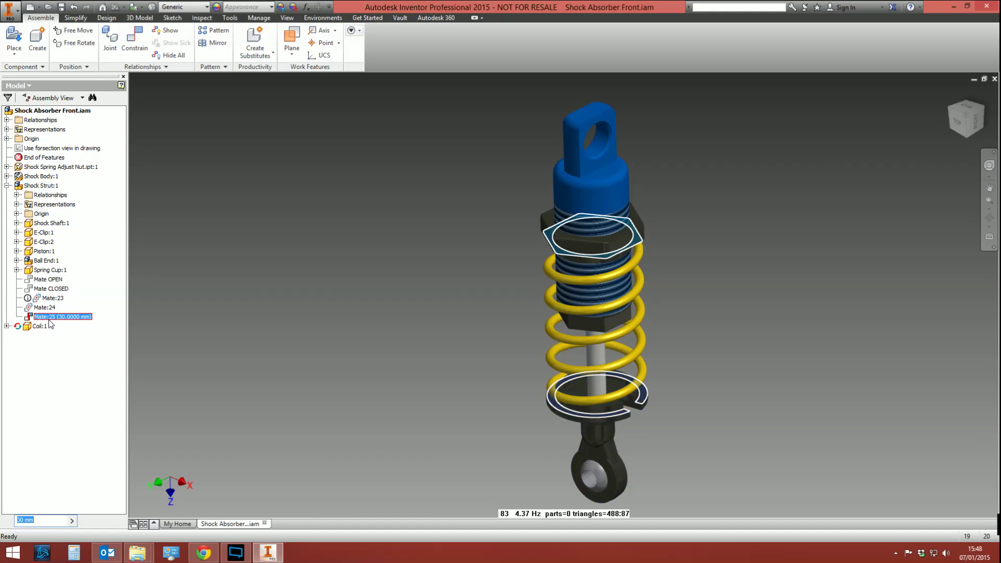
left_click(52, 319)
type("S")
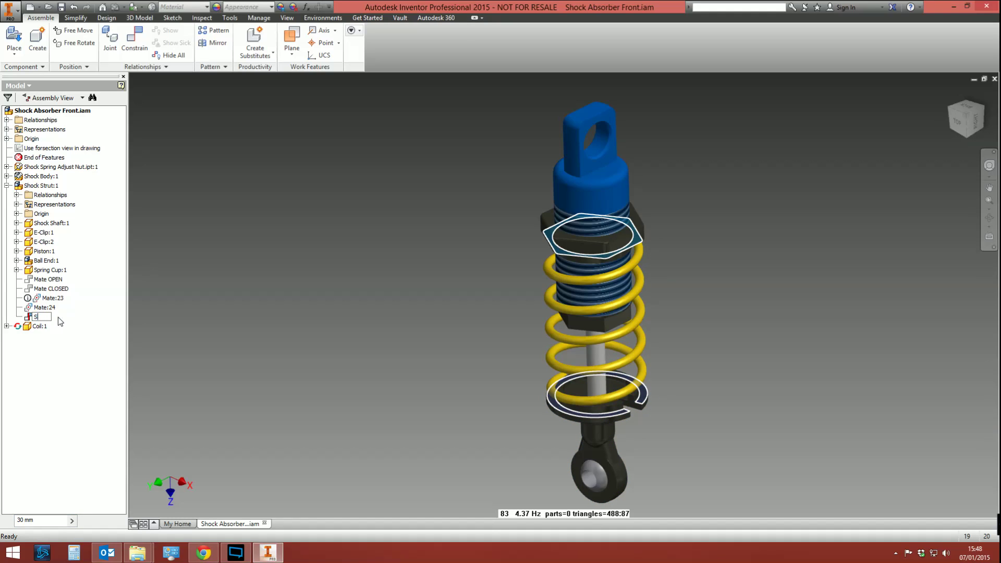
type("pring")
key("Return")
Drive the Spring constraint from 30 mm to 40 mm with Drive Adaptivity enabled, playing the motion forward and in reverse.
right_click(59, 317)
left_click(87, 365)
left_click_drag(223, 123, 197, 123)
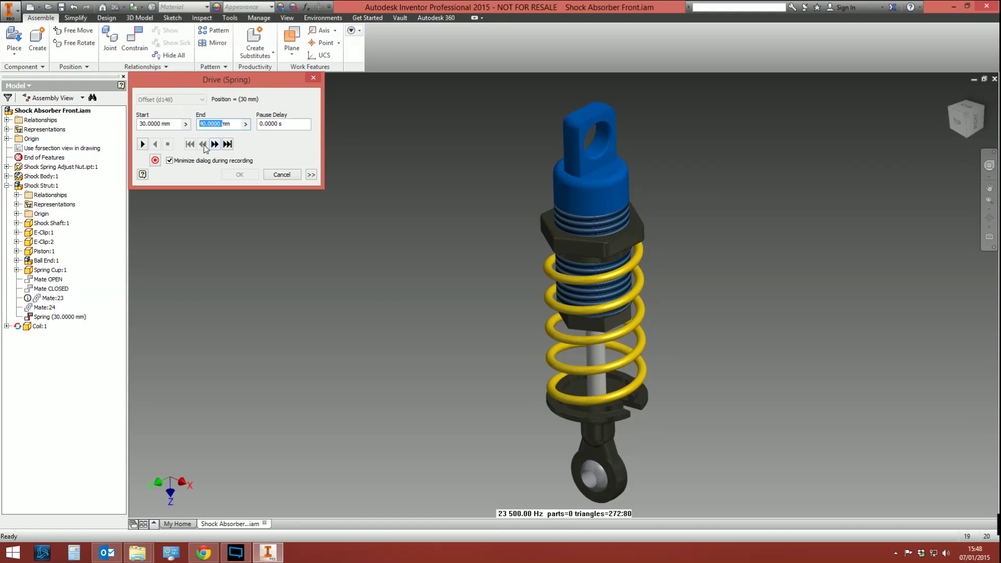
left_click(311, 175)
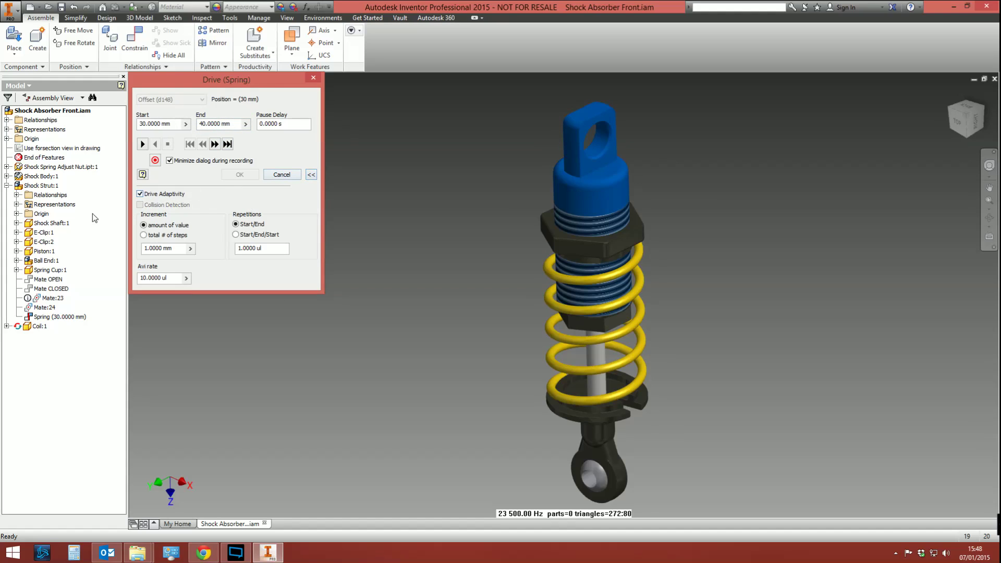
left_click(141, 144)
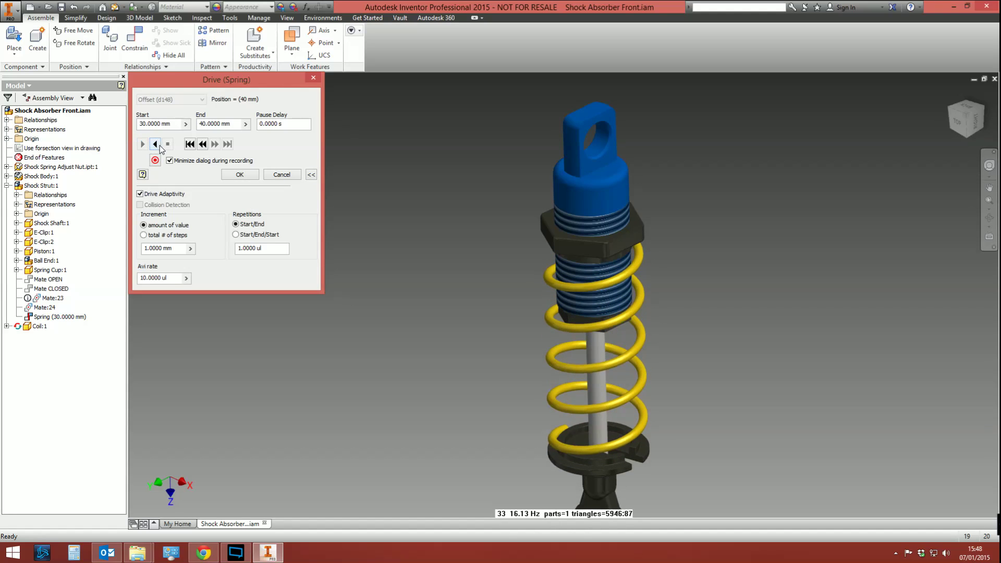
left_click(155, 144)
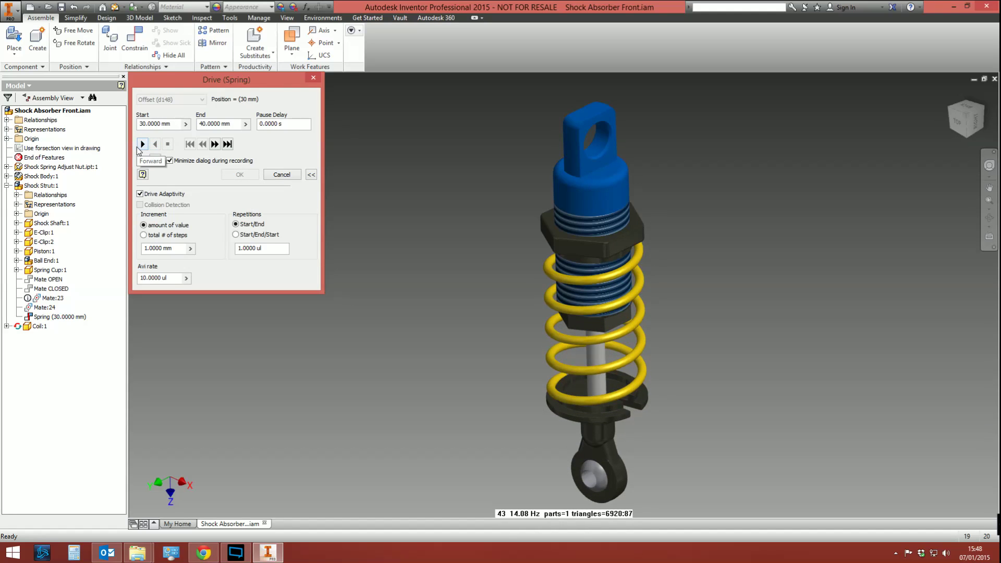
left_click(142, 145)
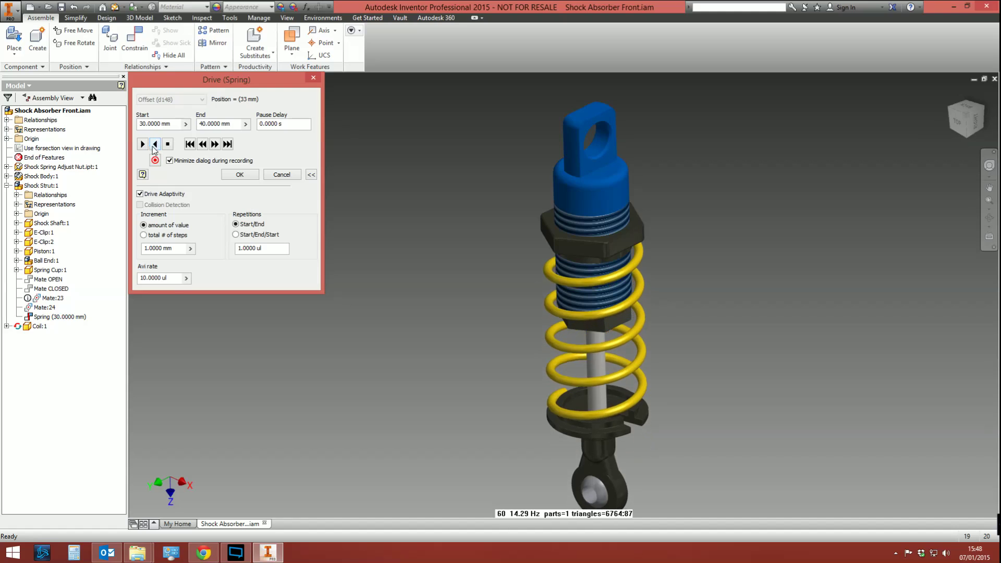
Play the Spring drive with Start/End/Start repetitions set to 10, and close the drive settings when it finishes.
left_click(237, 235)
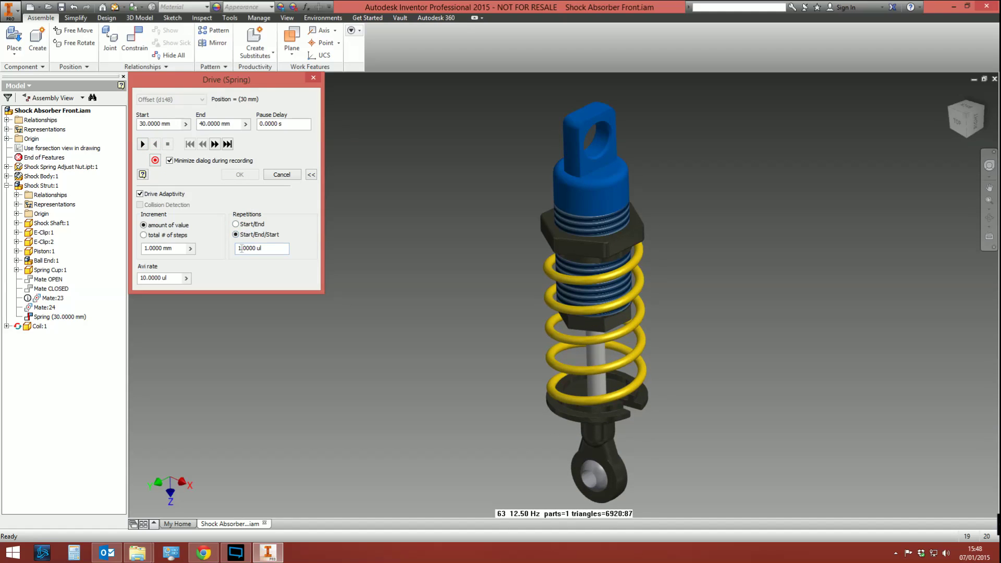
left_click(144, 144)
left_click(311, 77)
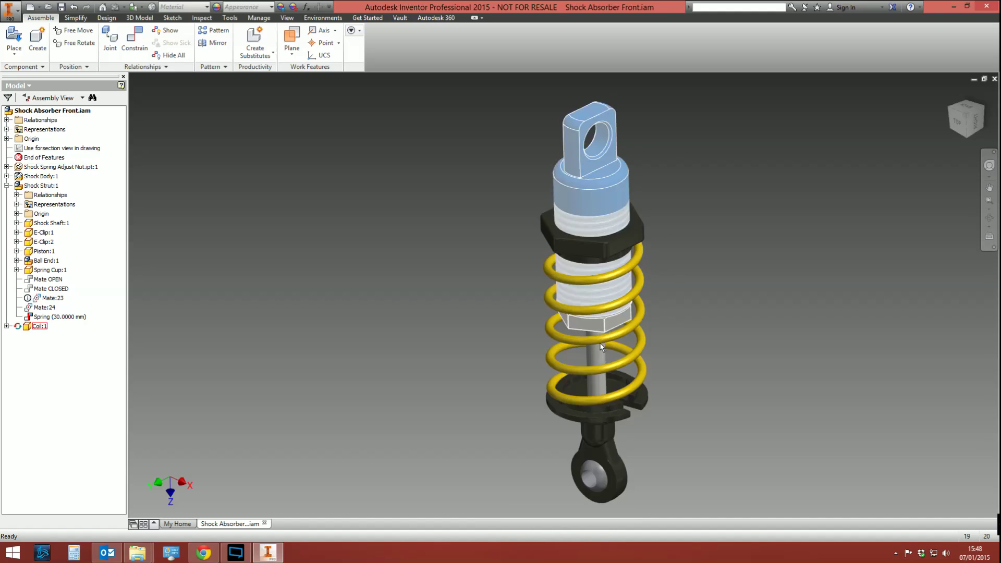
left_click(584, 288)
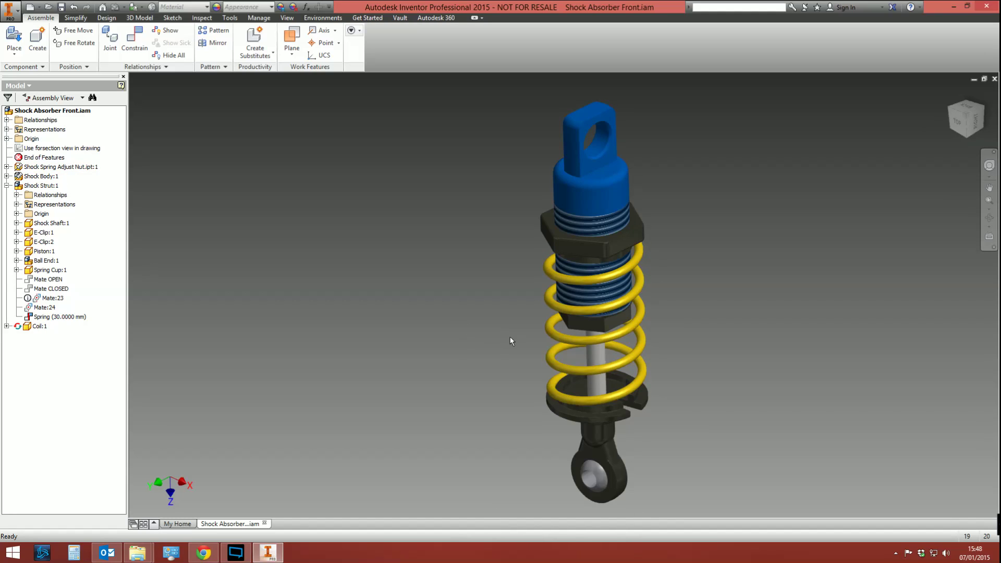
middle_click_drag(510, 337, 406, 336)
middle_click_drag(548, 330, 610, 257, "shift")
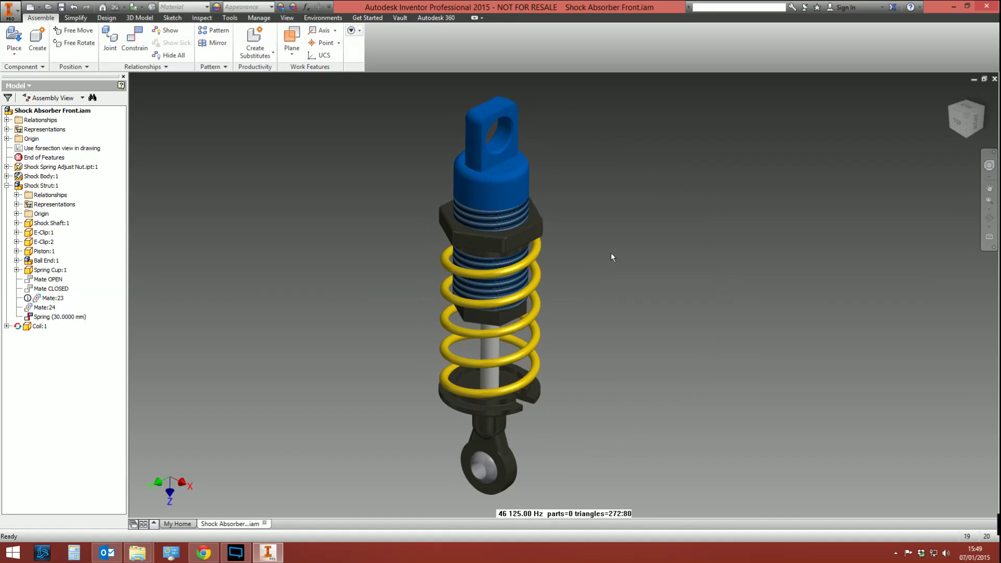
key("F6")
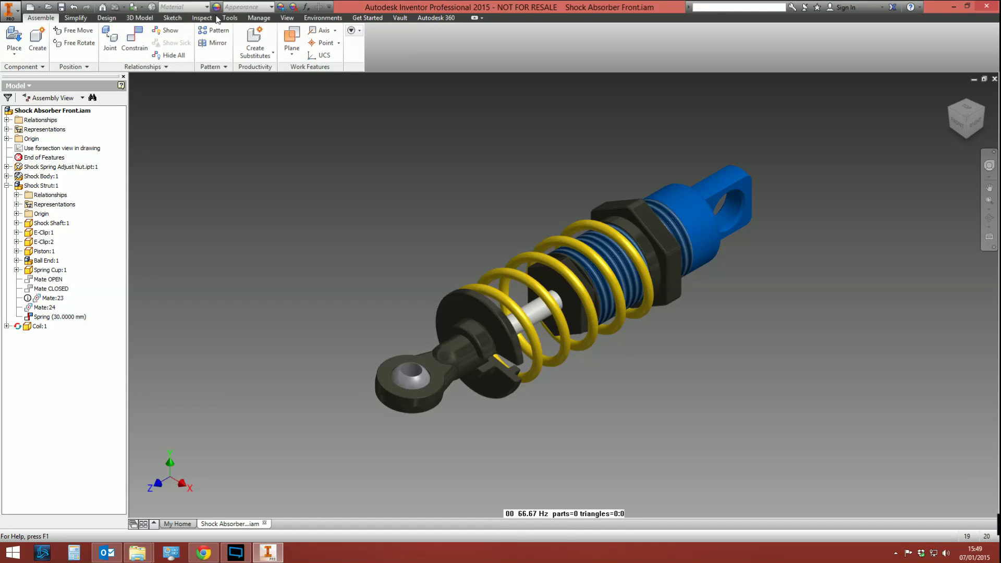
key("F10")
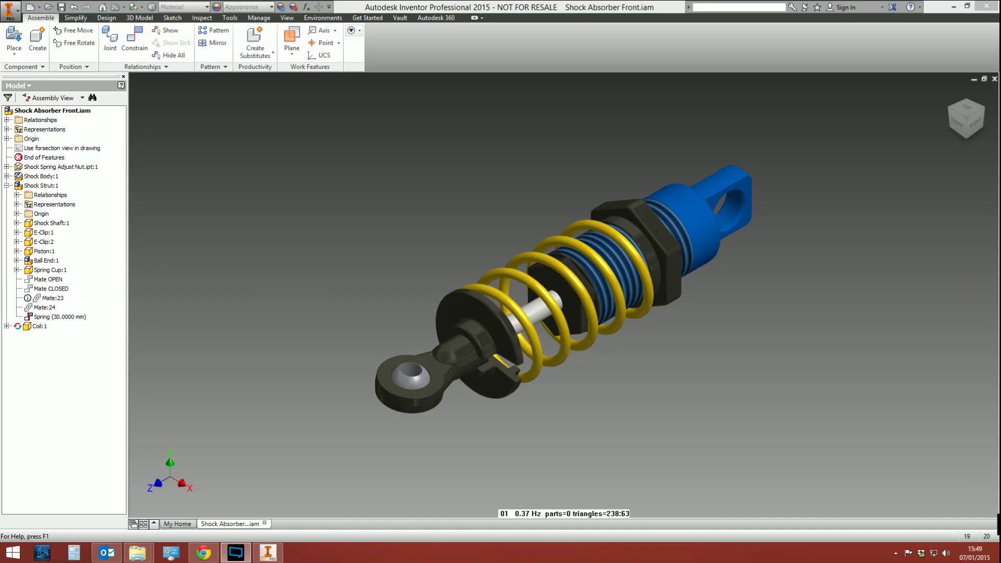